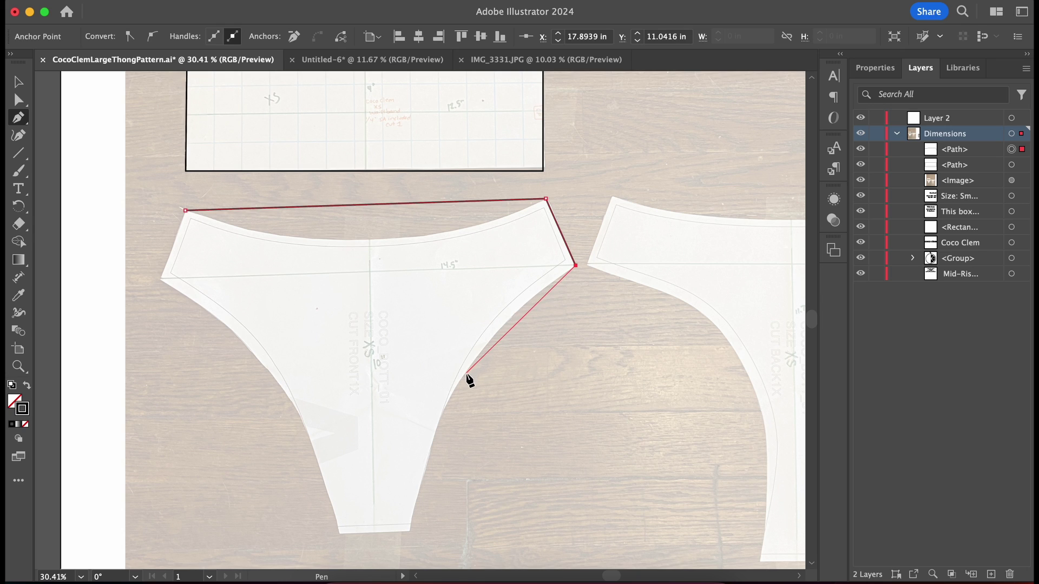
- Trace the rest of the front panel with straight Pen segments around both leg openings and the crotch, closing the path at its upper-left corner
left_click(465, 373)
left_click(410, 531)
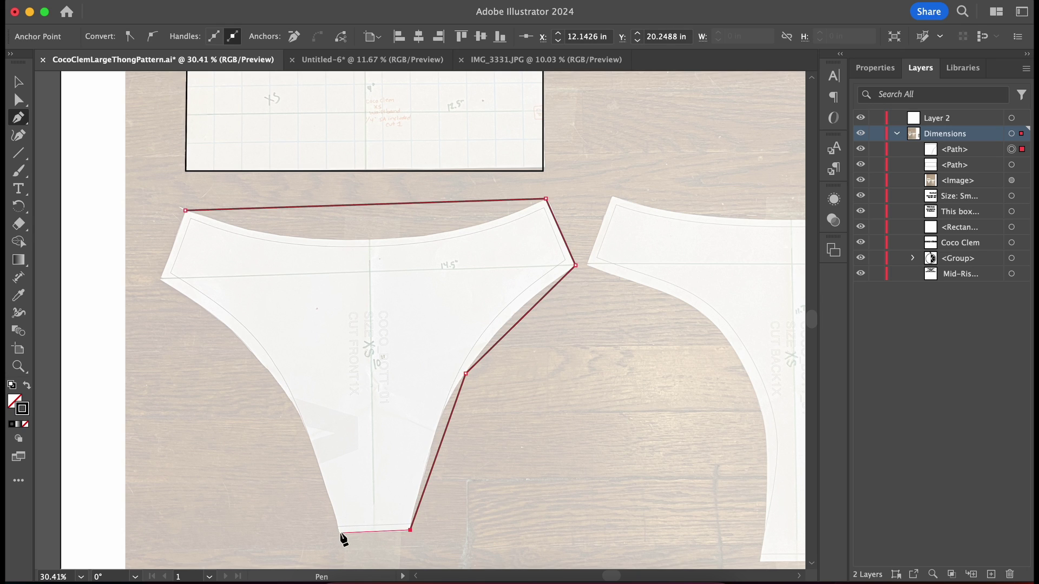
left_click(338, 533)
left_click(293, 403)
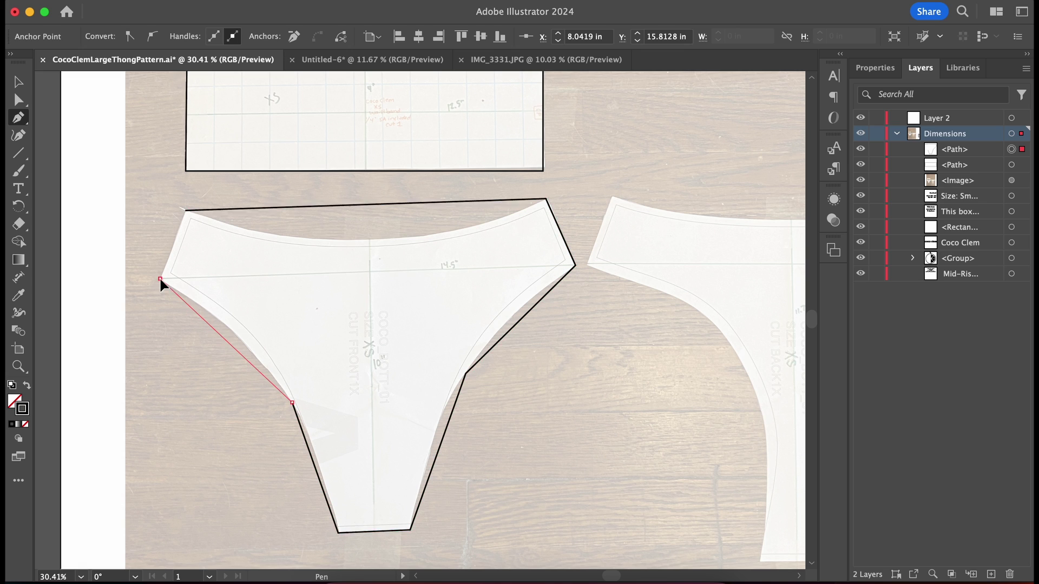
left_click(160, 279)
left_click(186, 211)
- Add an anchor at the middle of the front panel's waist edge and align it and the upper-right corner with the paper pattern
left_click(369, 205)
key("shift+c")
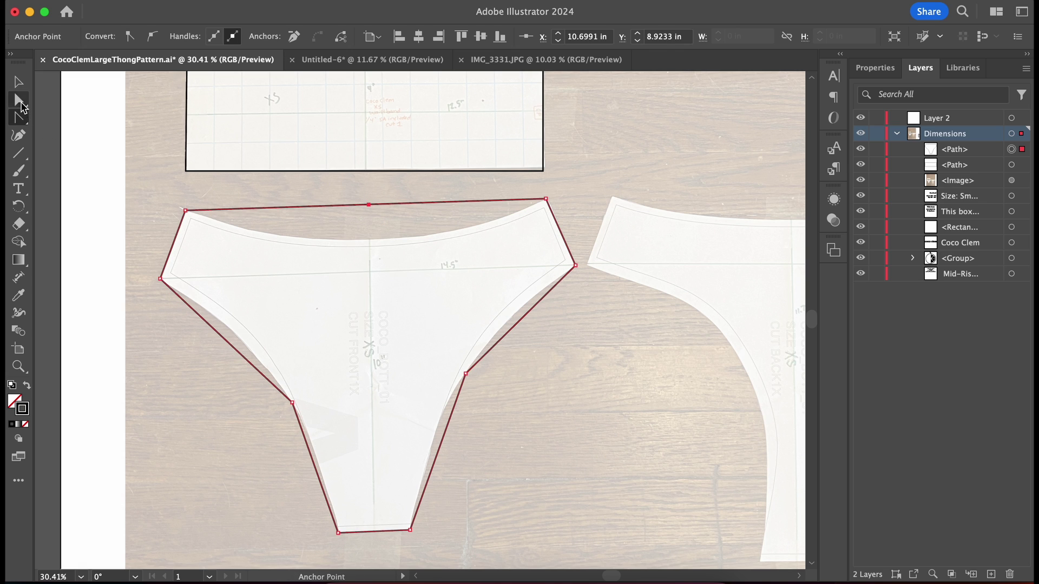
left_click_drag(368, 205, 371, 240)
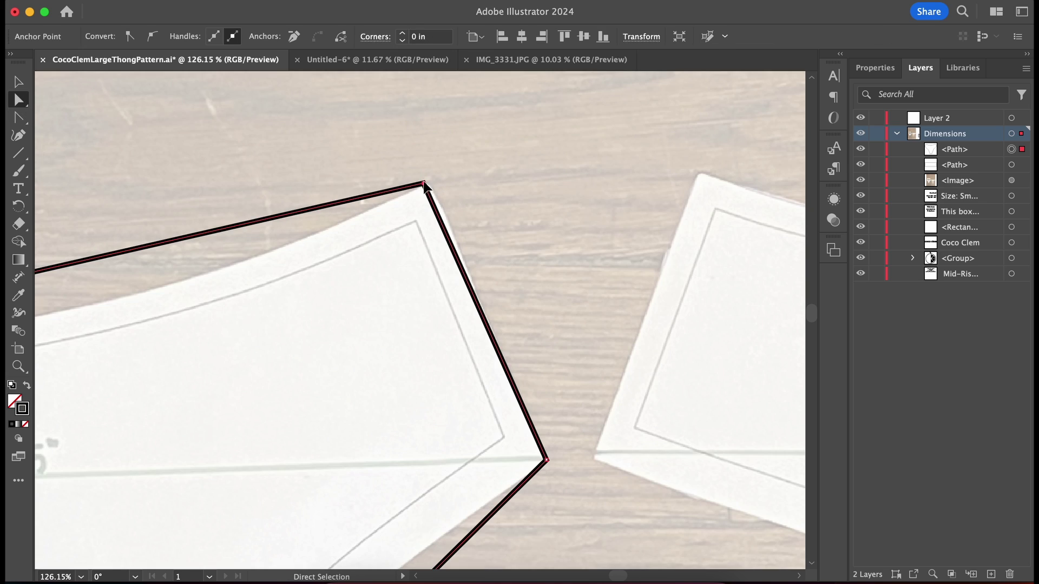
left_click_drag(425, 184, 431, 186)
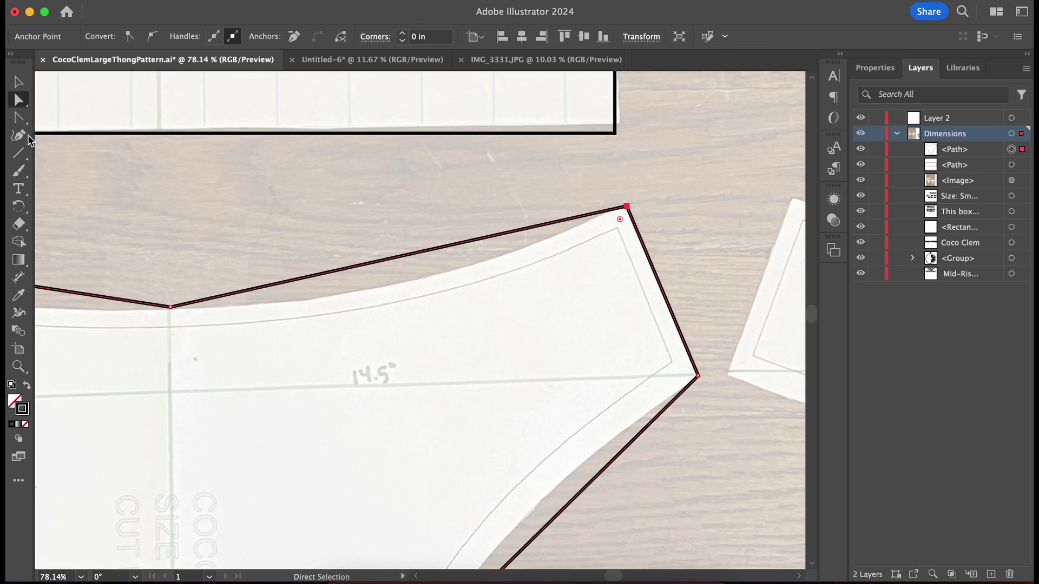
- Curve the front panel's waist edge from its middle anchor and adjust the handles to match the paper pattern's edge
left_click(17, 120)
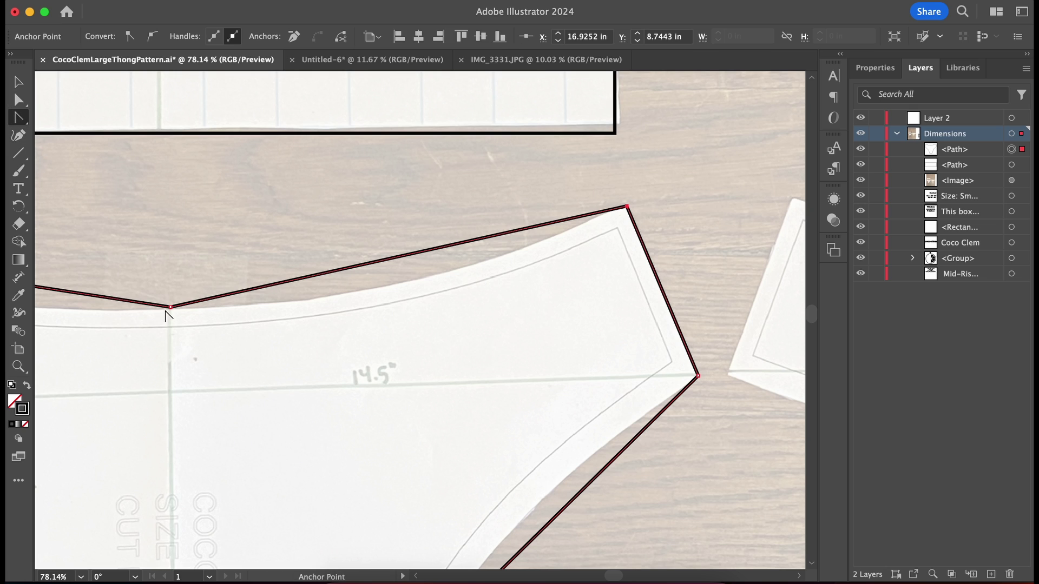
left_click_drag(171, 307, 394, 314)
left_click_drag(415, 289, 370, 311)
left_click(20, 100)
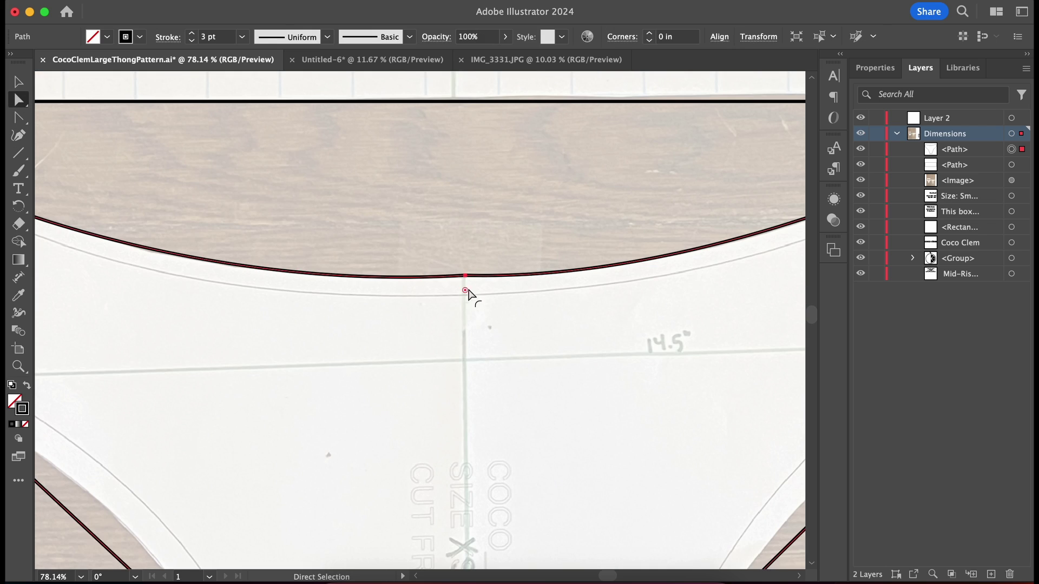
left_click(466, 291)
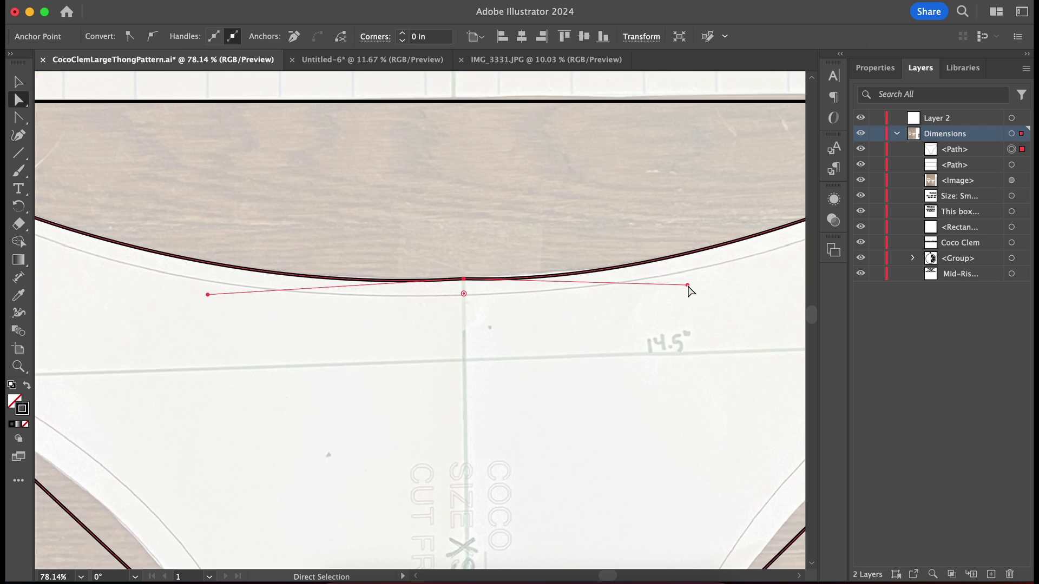
left_click_drag(689, 287, 690, 281)
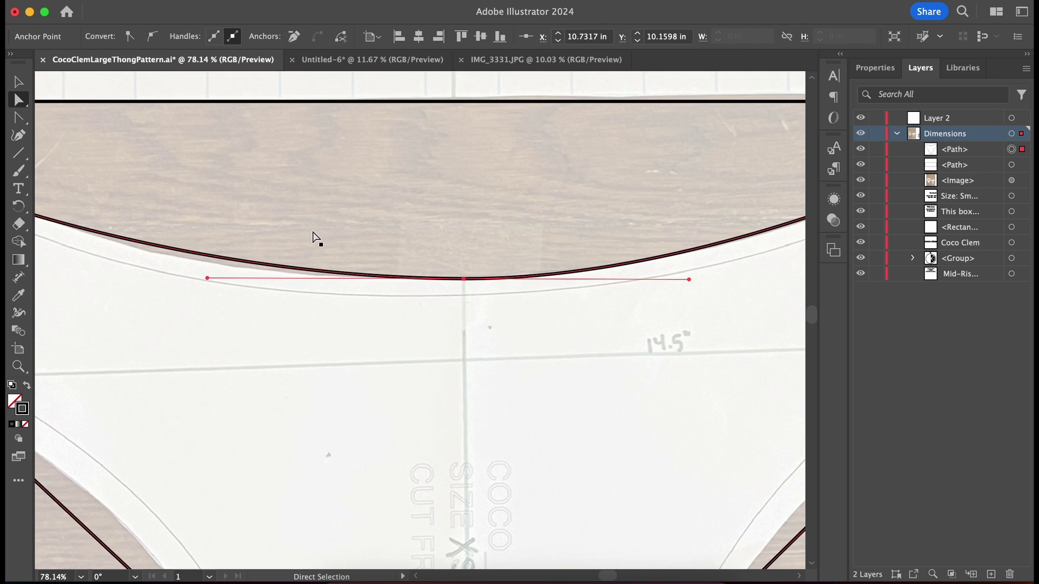
- Curve the front panel's left leg opening to follow the paper edge, and align its upper corner with the pattern
key("super+minus")
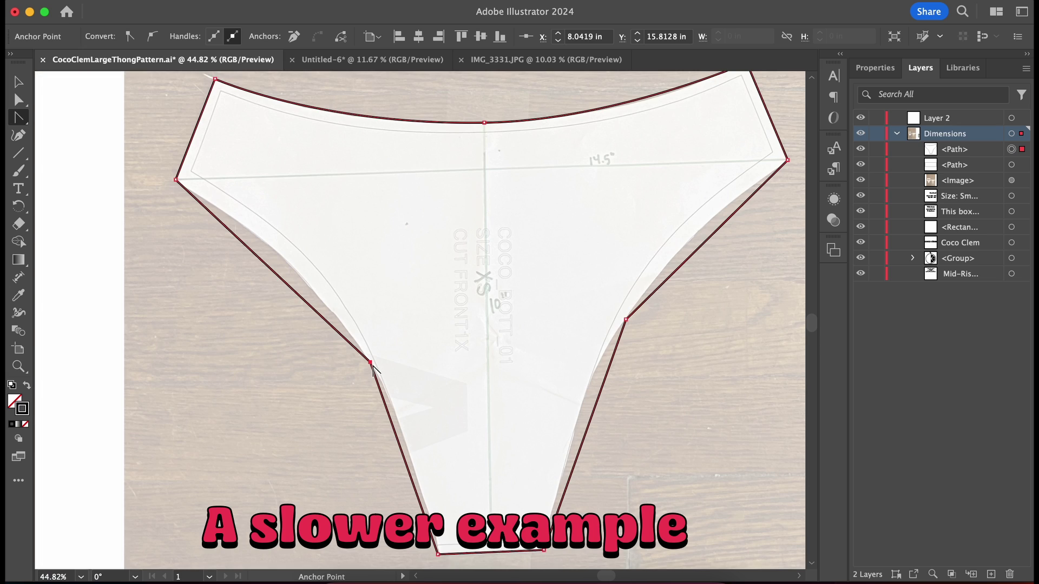
left_click_drag(372, 364, 287, 236)
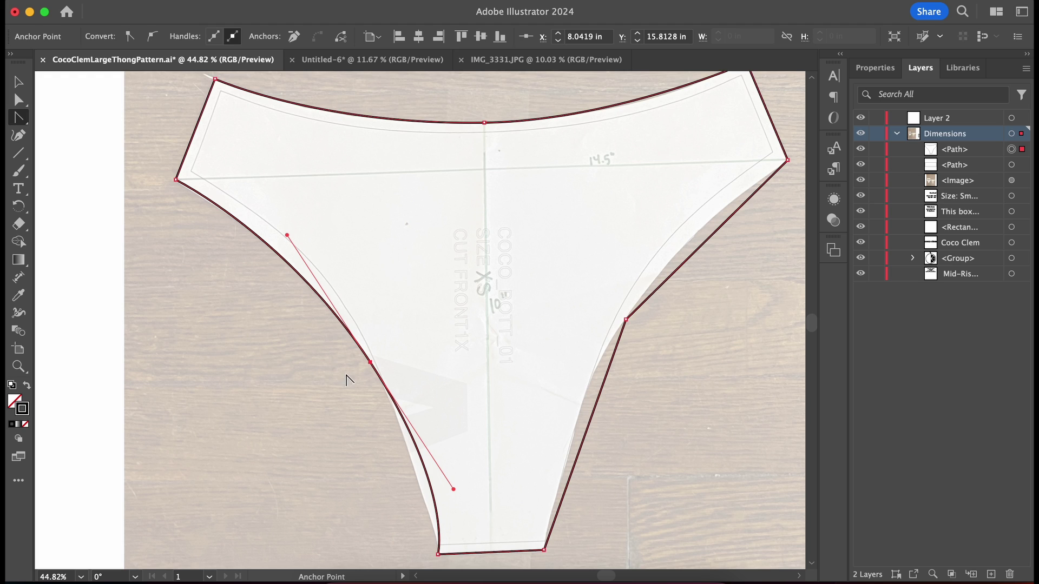
scroll(346, 378, "down", 2)
left_click_drag(445, 436, 426, 455)
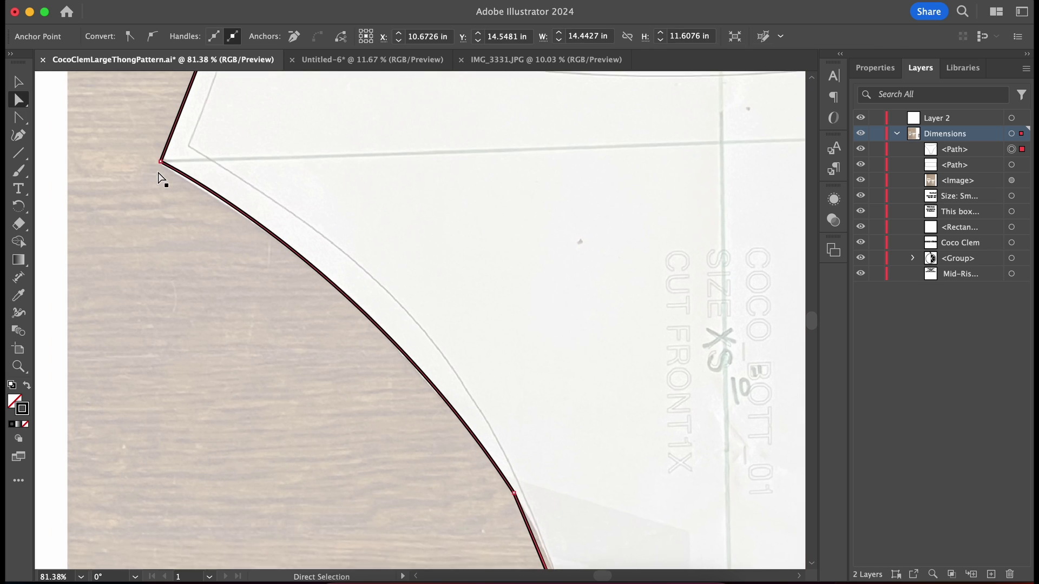
scroll(162, 177, "up", 1)
left_click_drag(165, 169, 161, 173)
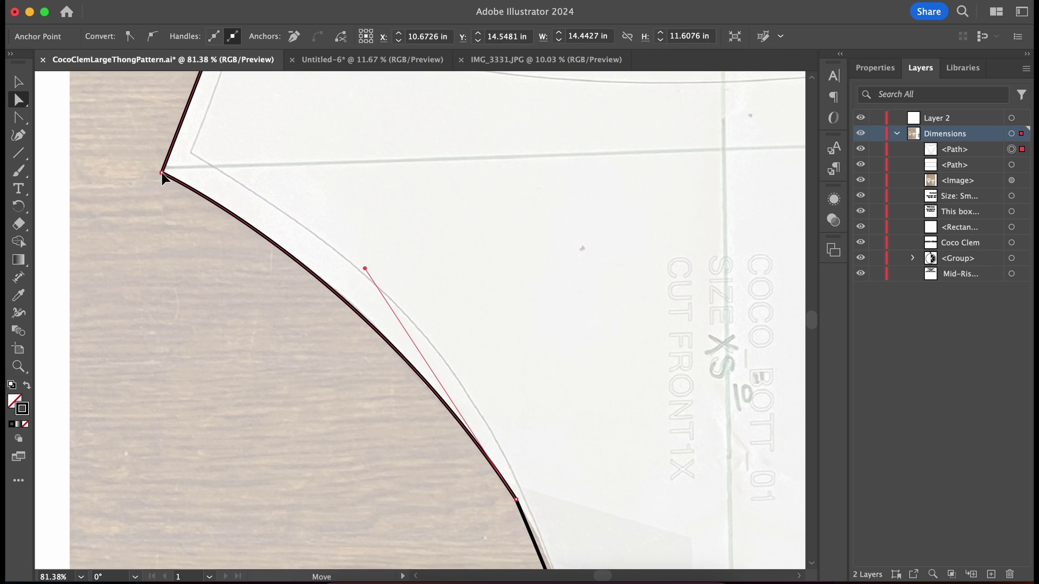
scroll(164, 178, "down", 5)
key("shift+c")
left_click_drag(424, 442, 393, 346)
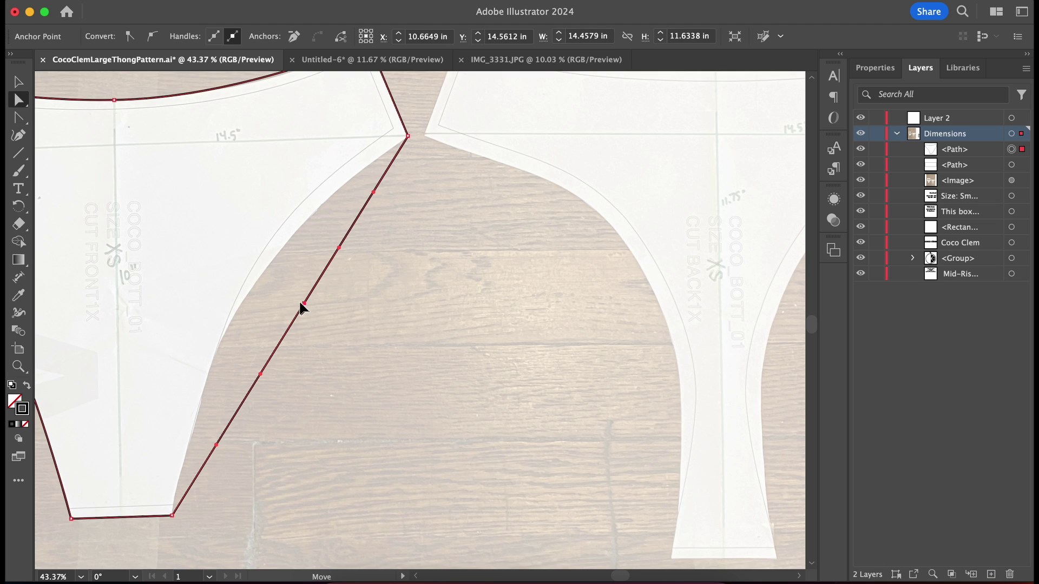
- Curve the front panel's right leg opening and adjust its upper and lower handles to follow the paper edge
left_click_drag(302, 307, 259, 279)
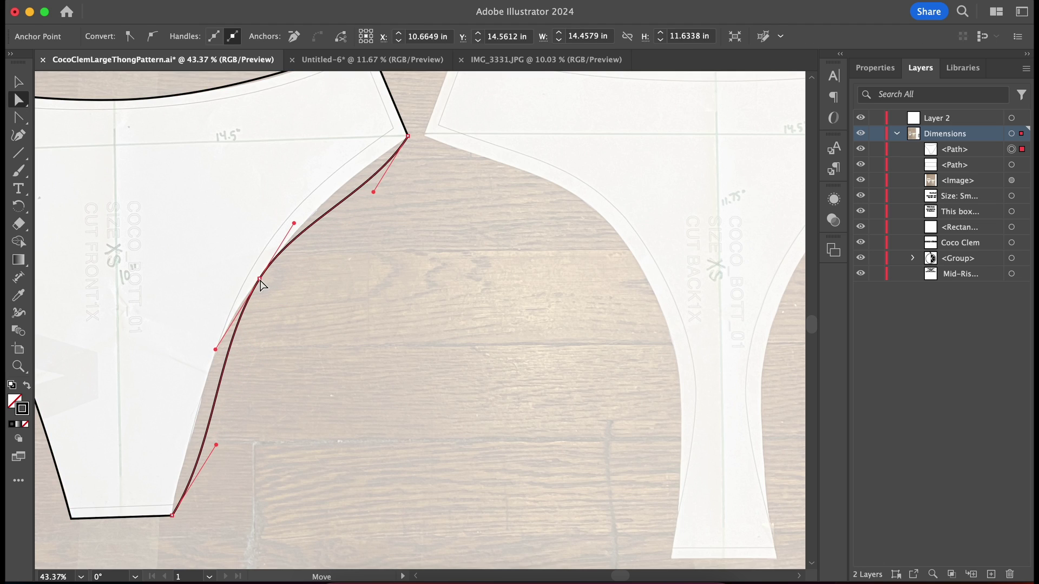
left_click_drag(216, 445, 191, 429)
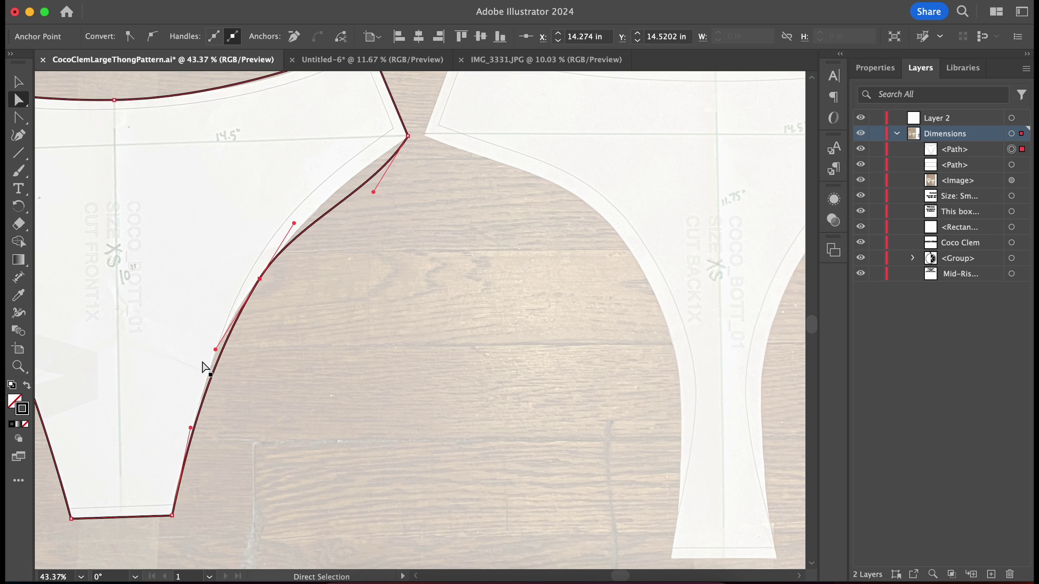
scroll(205, 365, "up", 3)
mouse_move(227, 342)
left_mouse_down()
mouse_move(212, 334)
mouse_move(221, 339)
left_mouse_up()
scroll(300, 294, "up", 5)
scroll(300, 295, "right", 4)
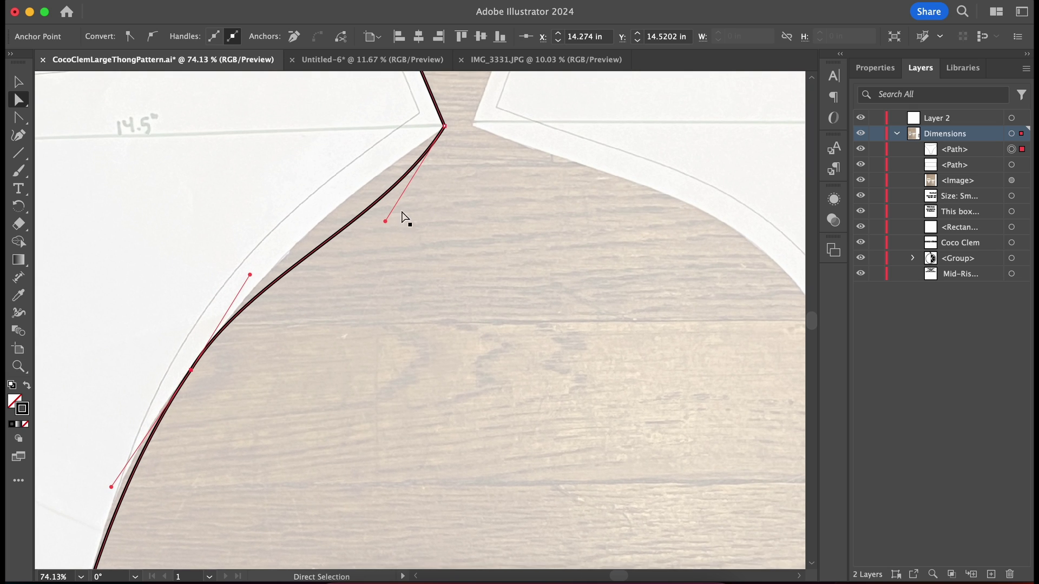
left_click_drag(385, 221, 361, 187)
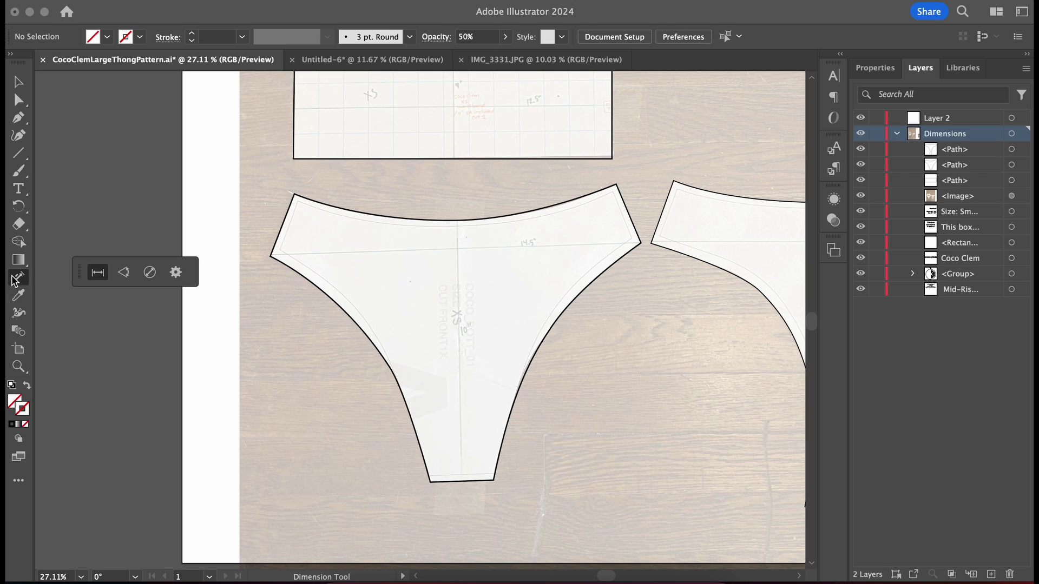
- Measure the front panel's width across the hip line and its length along the center line with the Dimension tool
left_click(17, 294)
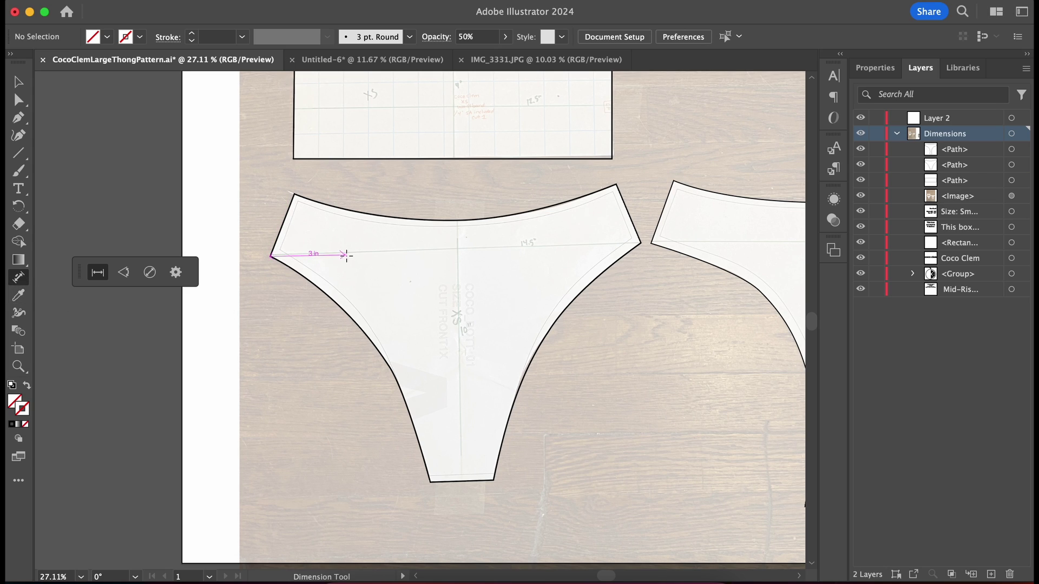
left_click_drag(347, 255, 639, 244)
scroll(549, 255, "up", 3)
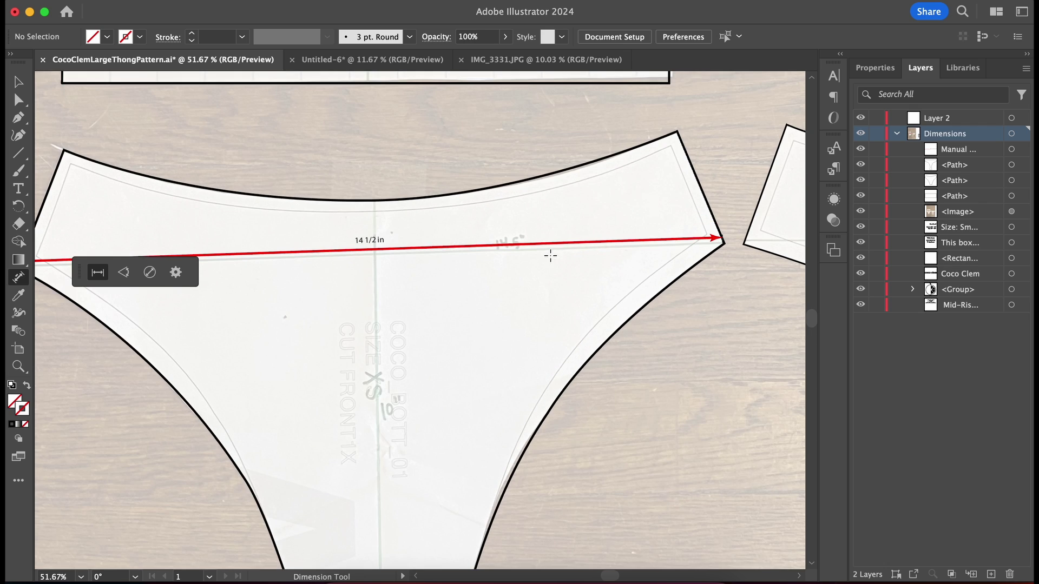
scroll(550, 255, "down", 3)
scroll(552, 260, "down", 1)
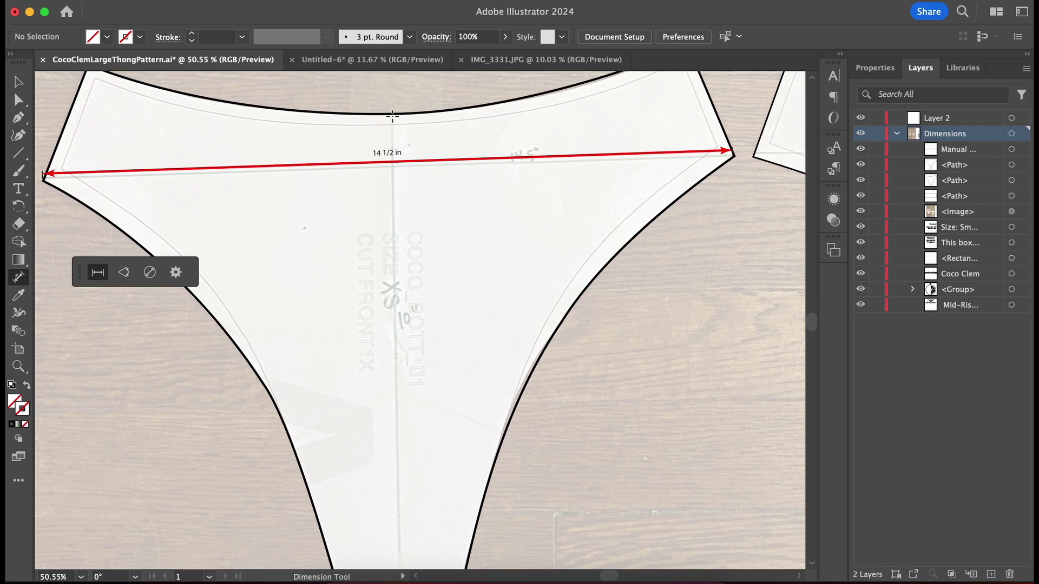
left_click_drag(392, 115, 390, 525)
scroll(389, 232, "down", 3)
scroll(386, 426, "down", 3)
- Undo the front panel's length dimension and delete its width dimension
key("super+z")
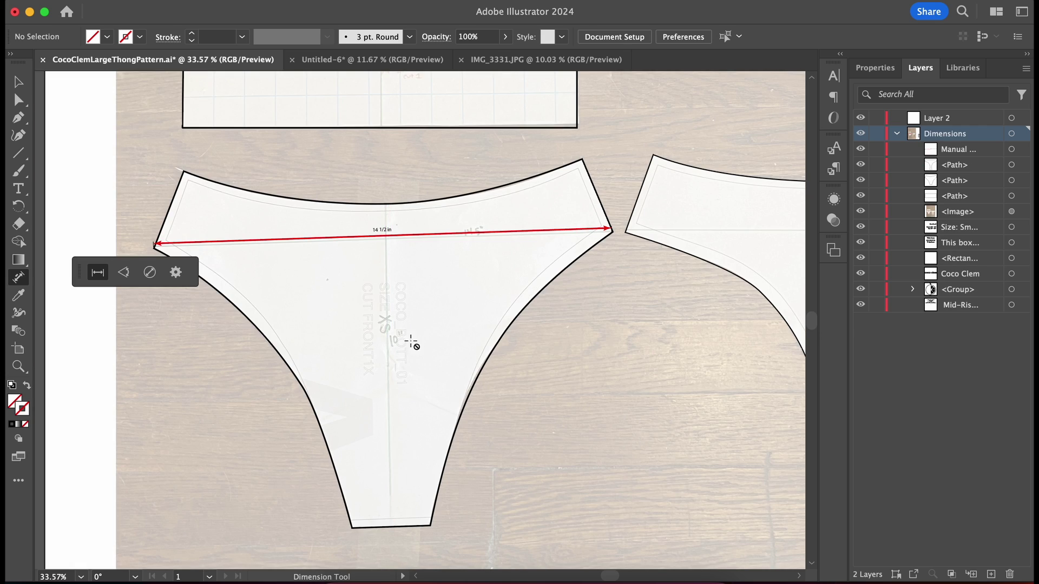
left_click(21, 82)
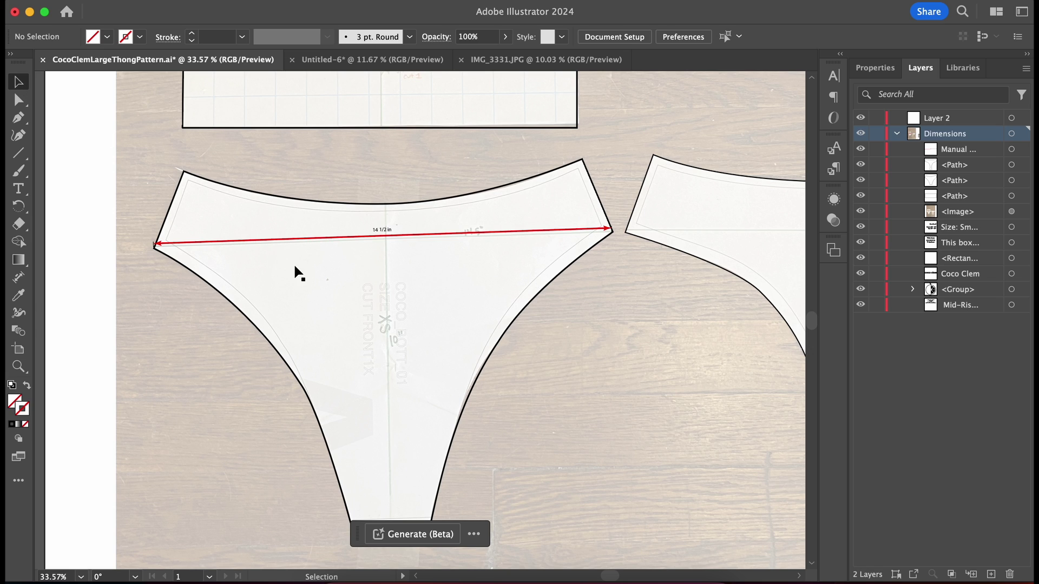
left_click(308, 242)
key("Delete")
- Measure the waistband rectangle's width and the back panel's center length with the Dimension tool
left_click(19, 277)
scroll(143, 176, "up", 5)
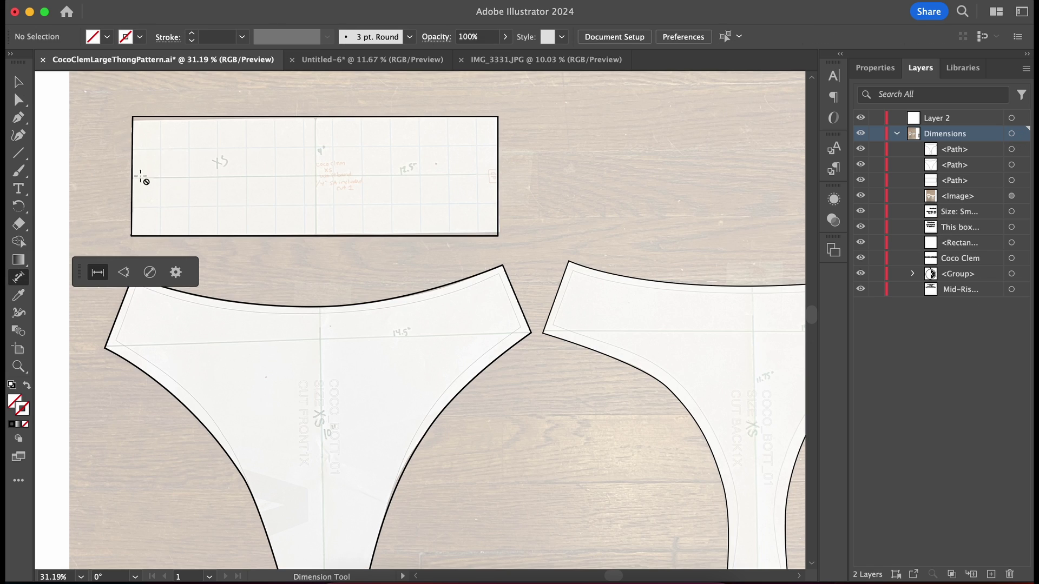
left_click_drag(133, 178, 496, 175)
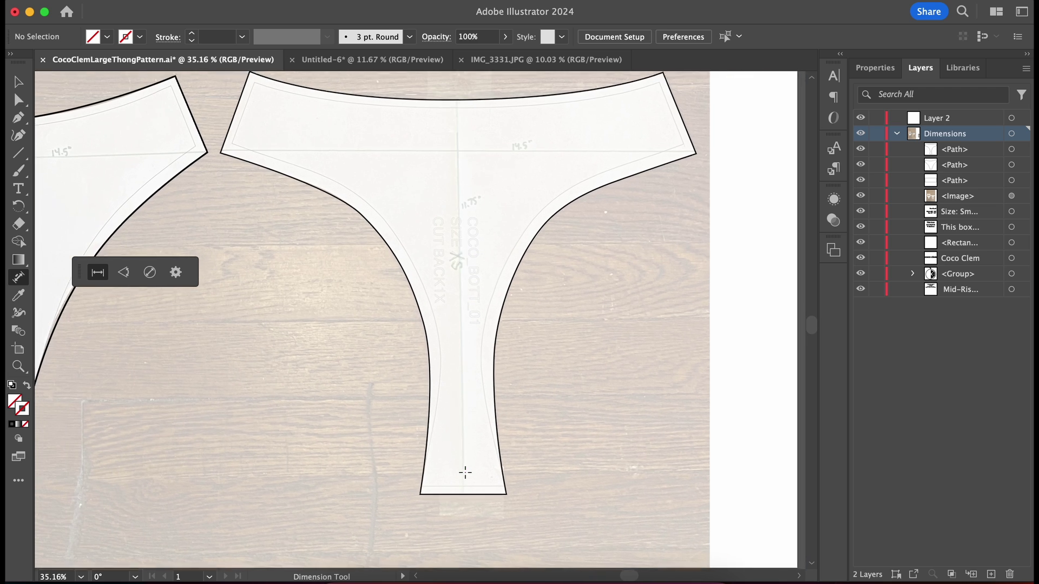
left_click_drag(463, 489, 464, 488)
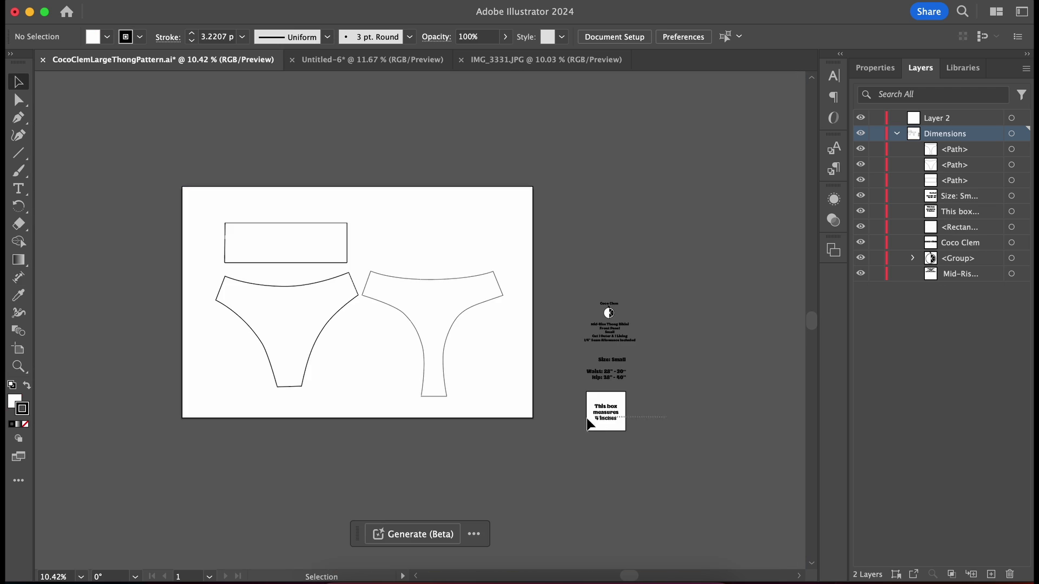
- Move the 4-inch test box to the artboard's lower-left corner and the brand and cutting label onto the front panel
left_click_drag(620, 413, 232, 380)
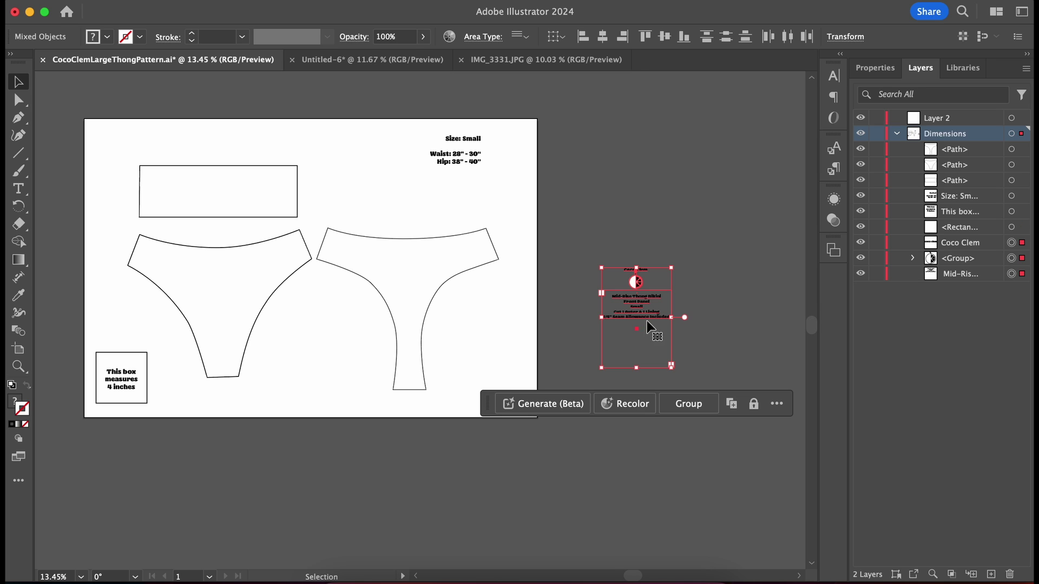
left_click_drag(645, 313, 231, 305)
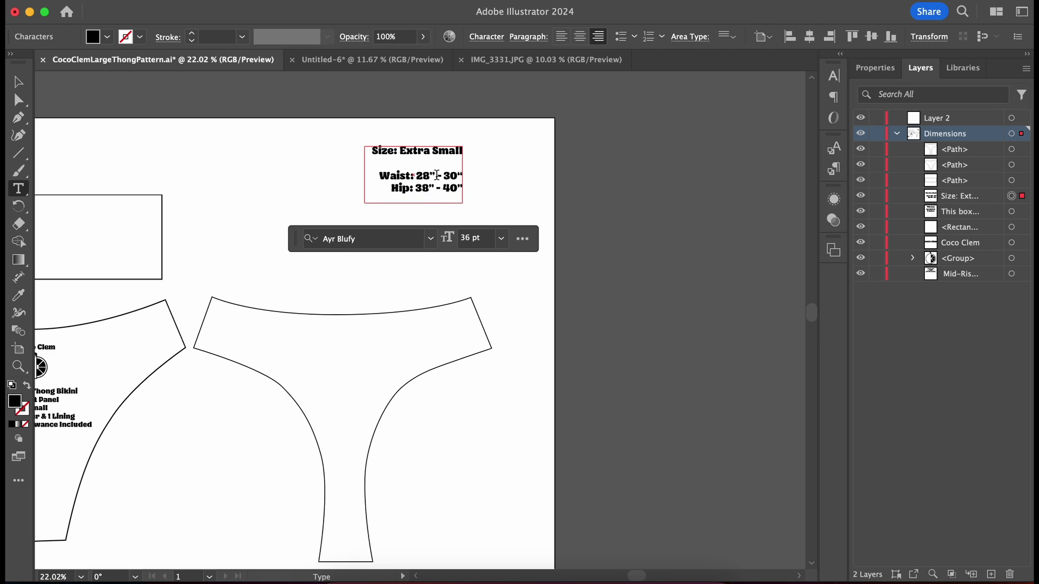
- Set the size text's waist range to 26"–28" and hip range to 36"–38", and center the text
key("BackSpace")
type("6")
key("BackSpace")
key("BackSpace")
type("28")
key("super+a")
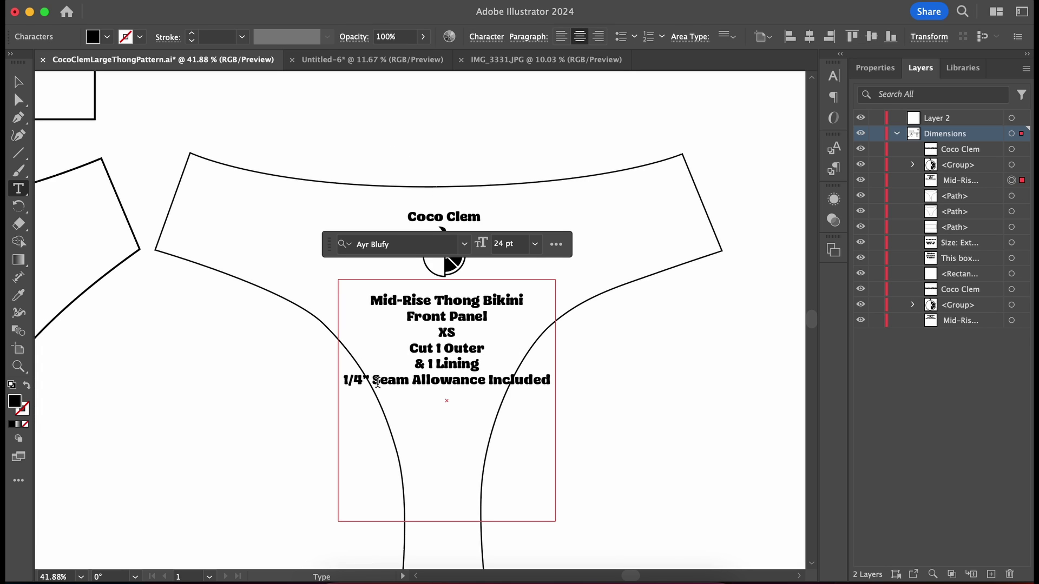
- Break the back panel's cutting and seam allowance text into shorter lines that fit the narrow panel
left_click(413, 380)
key("Return")
left_click(455, 396)
key("Return")
key("Escape")
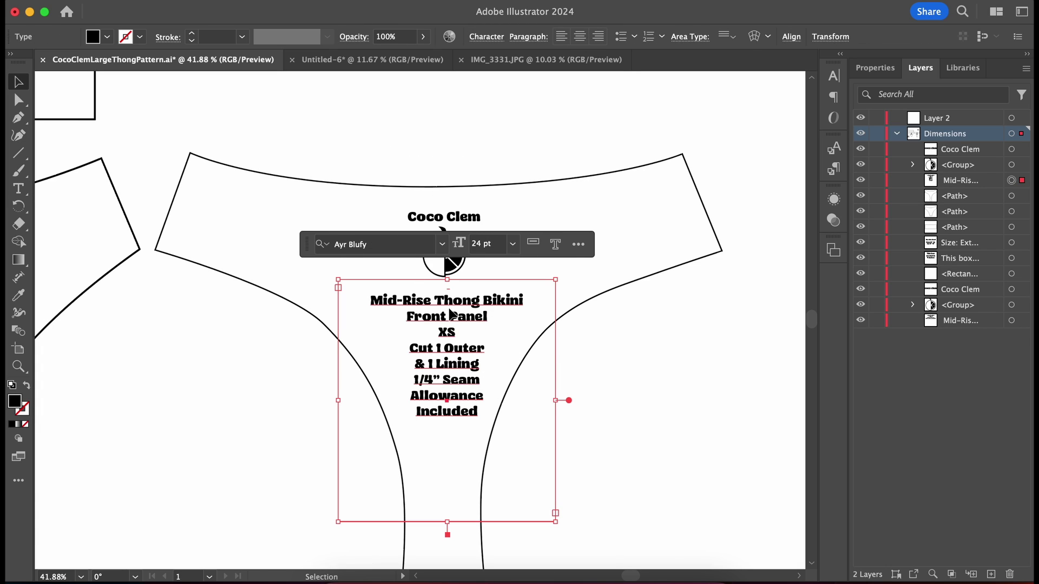
left_click(582, 426)
- Duplicate the front panel's Coco Clem title, fruit logo and description text onto the waistband rectangle
scroll(582, 425, "down", 3)
scroll(582, 426, "left", 2)
left_click(229, 331)
left_click(230, 352, "shift")
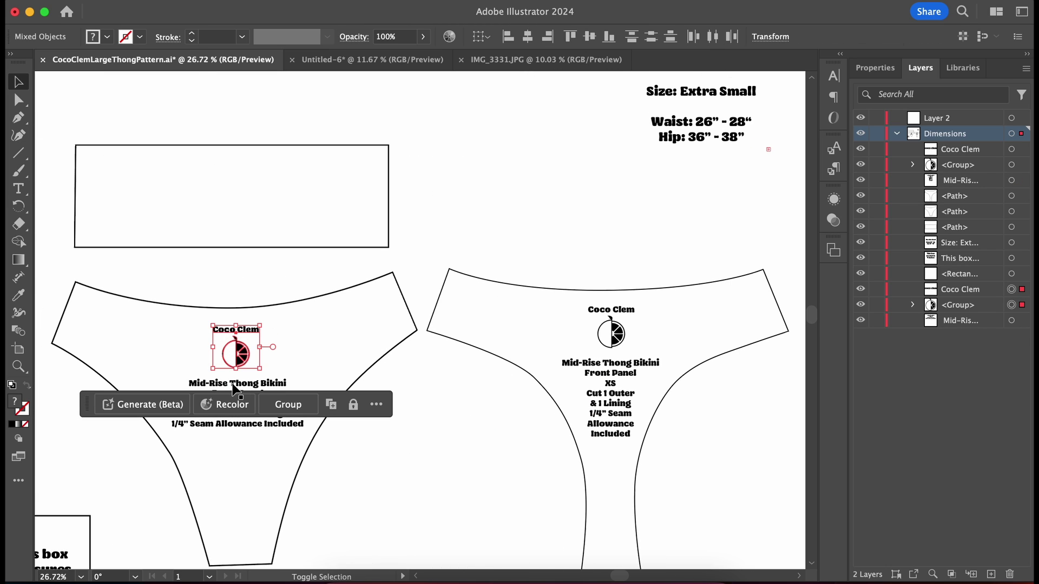
left_click(234, 375)
left_click(227, 332)
left_click(230, 351, "shift")
left_click(234, 385, "shift")
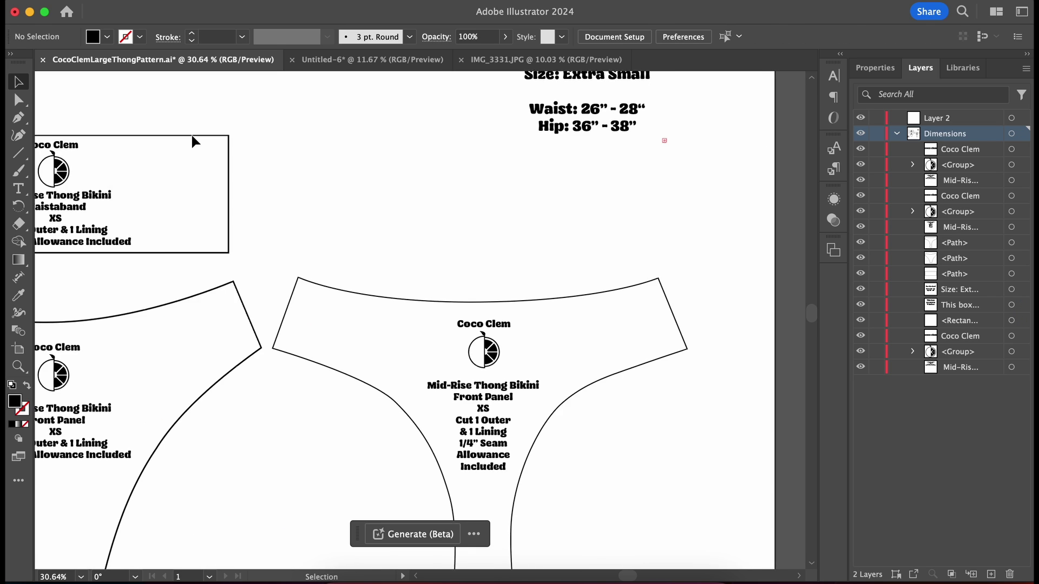
- Change "Front" to "Back" in the back panel's label
scroll(192, 142, "down", 2)
scroll(193, 141, "right", 3)
scroll(445, 279, "up", 4)
scroll(328, 401, "down", 5)
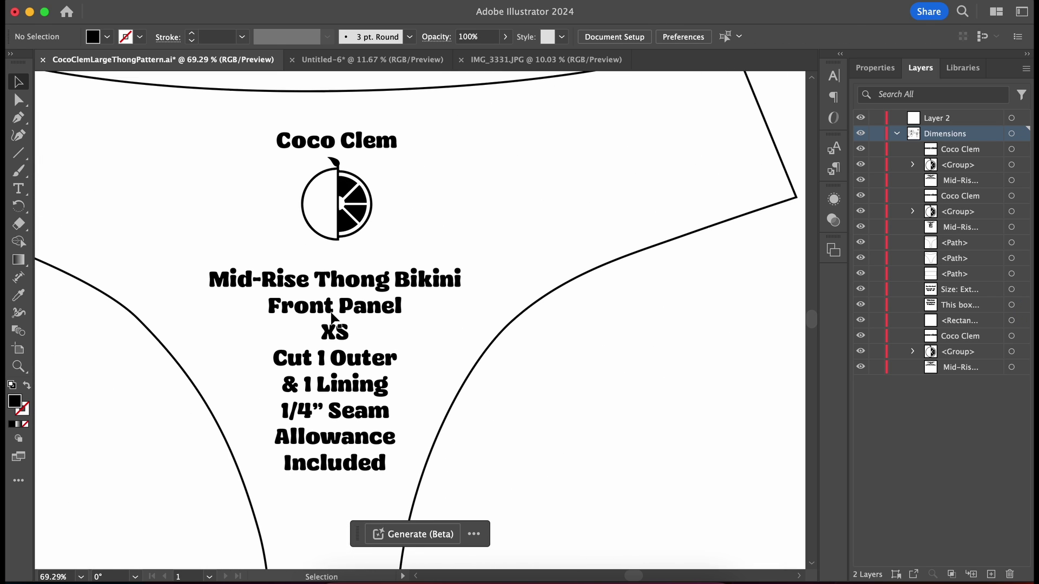
key("t")
left_click(333, 309)
left_click_drag(332, 307, 274, 307)
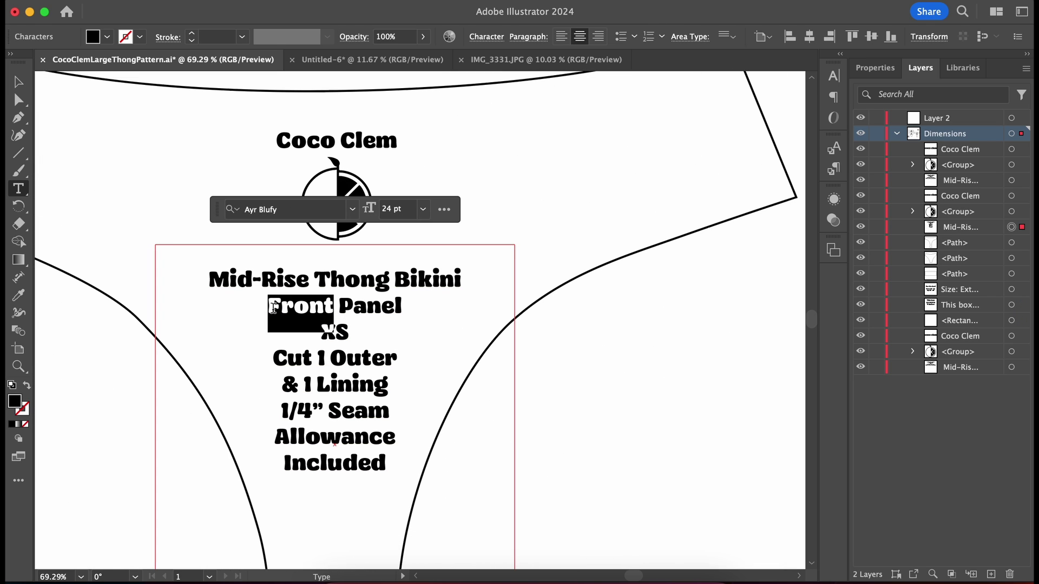
type("Back")
key("Escape")
scroll(176, 199, "down", 5)
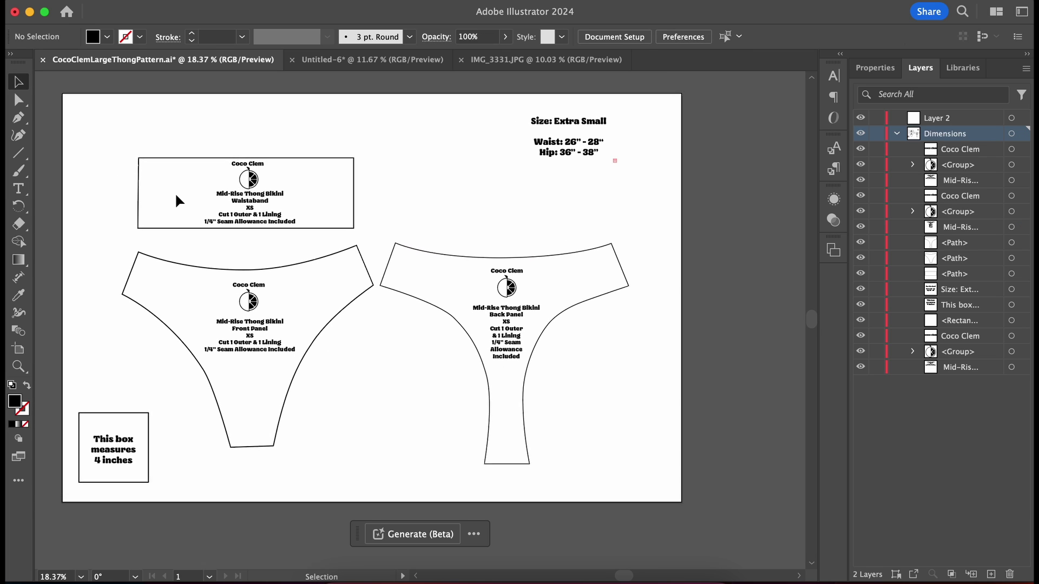
- Save a copy of the XS thong pattern to the Desktop as the PDF CocoClemXSThongPatternA0.pdf
scroll(176, 200, "left", 3)
left_click(99, 1)
left_click(138, 167)
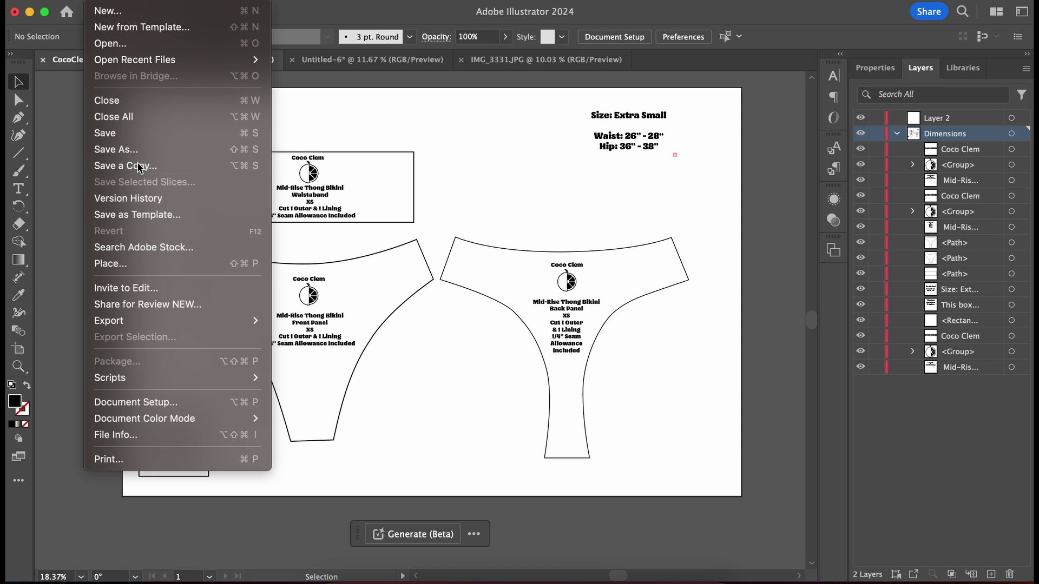
left_click(139, 166)
left_click(539, 132)
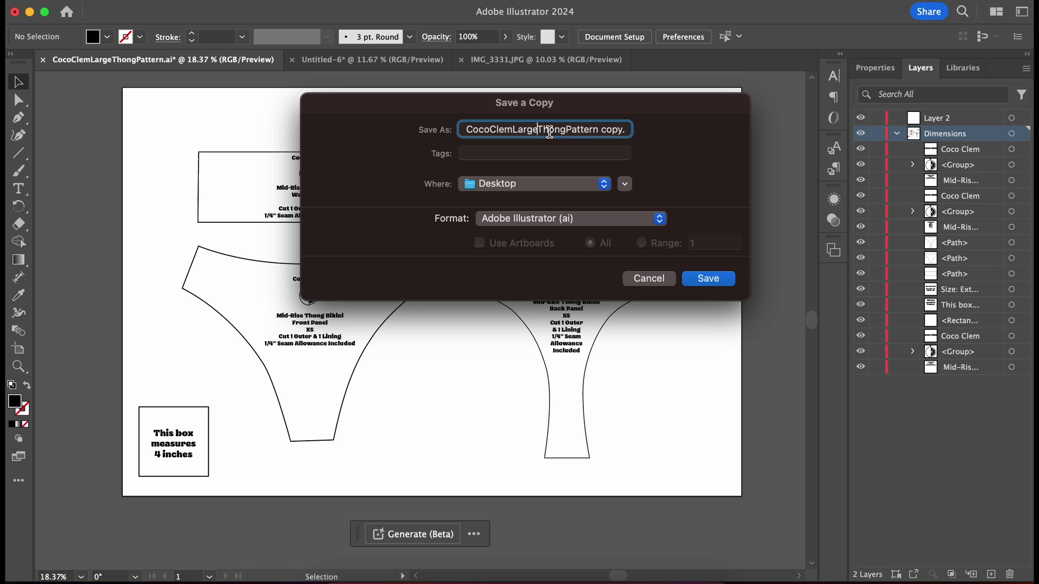
key("BackSpace")
key("BackSpace")
key("BackSpace")
key("BackSpace")
key("BackSpace")
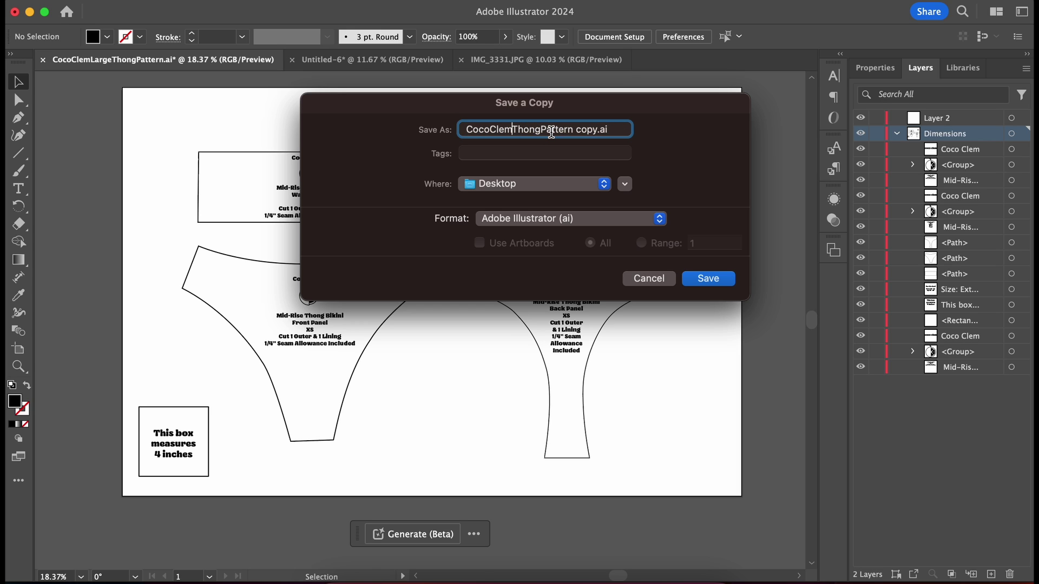
type("XS")
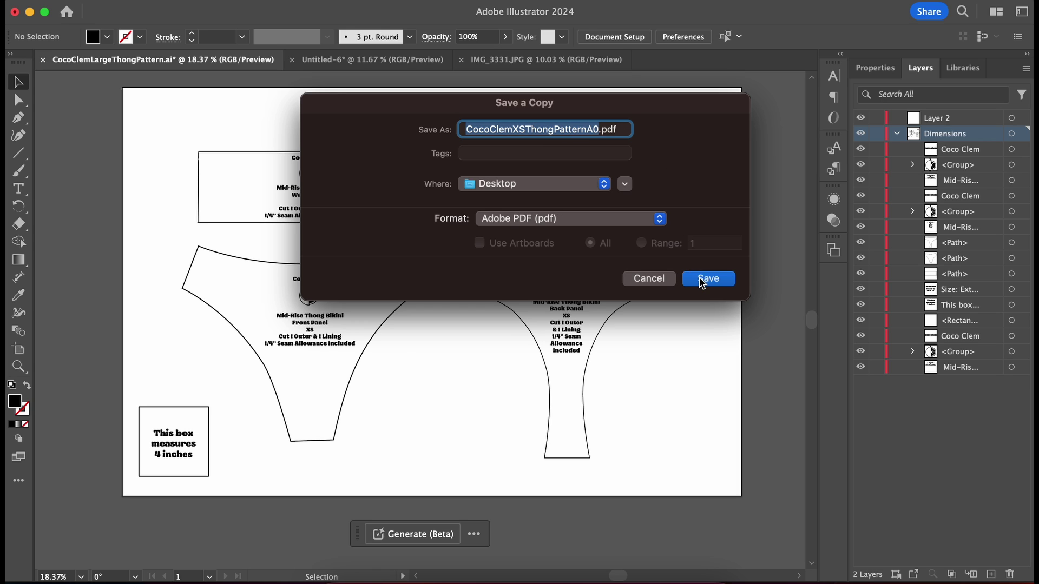
left_click(708, 278)
left_click(723, 493)
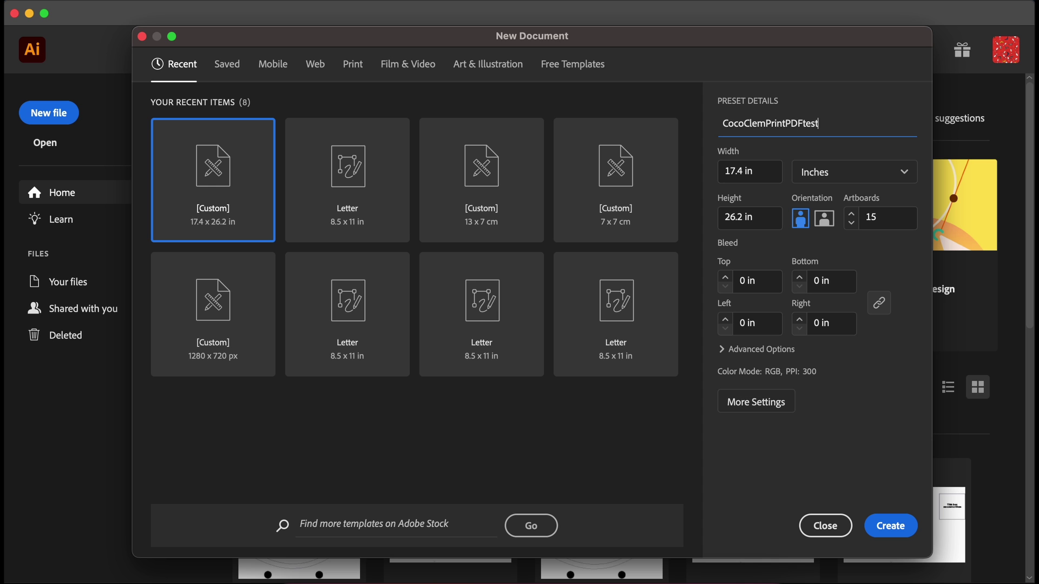
- Set the new CocoClemPrintPDFtest document's units to centimeters, with a width of 17.4 cm and a height of 26.2 cm
left_click(824, 178)
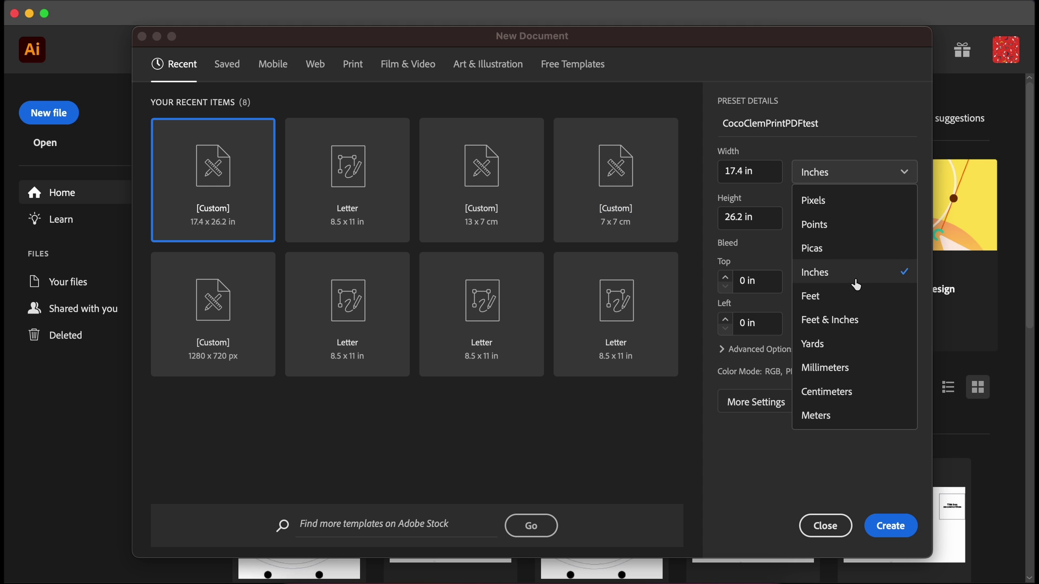
left_click(844, 394)
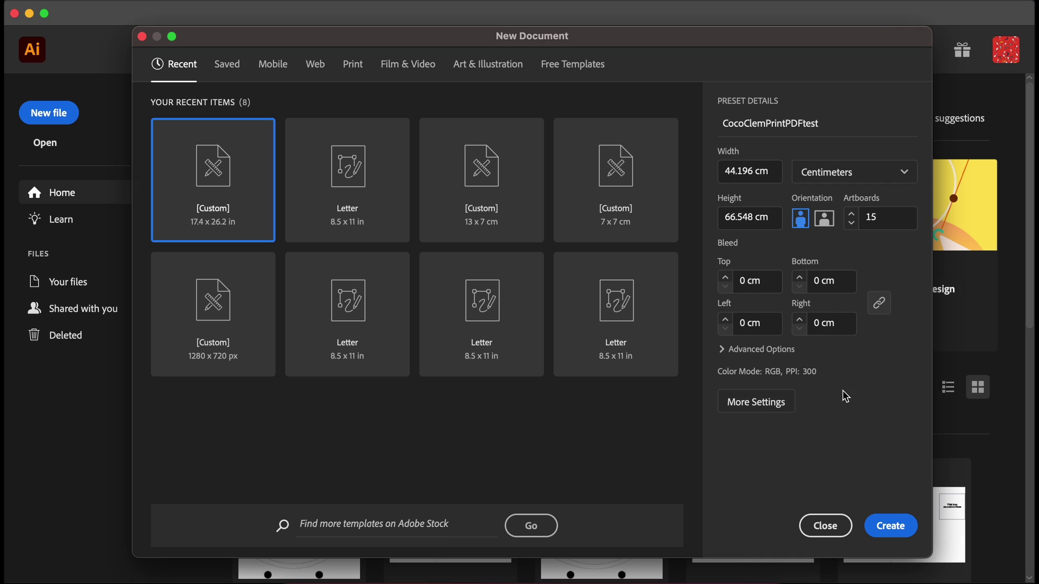
left_click(775, 175)
type("17.4")
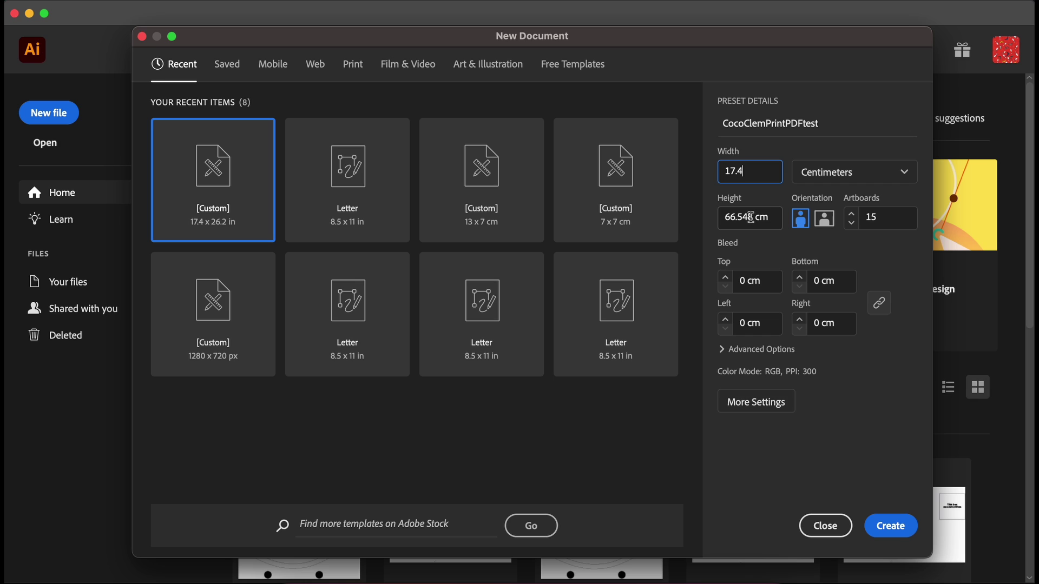
key("Tab")
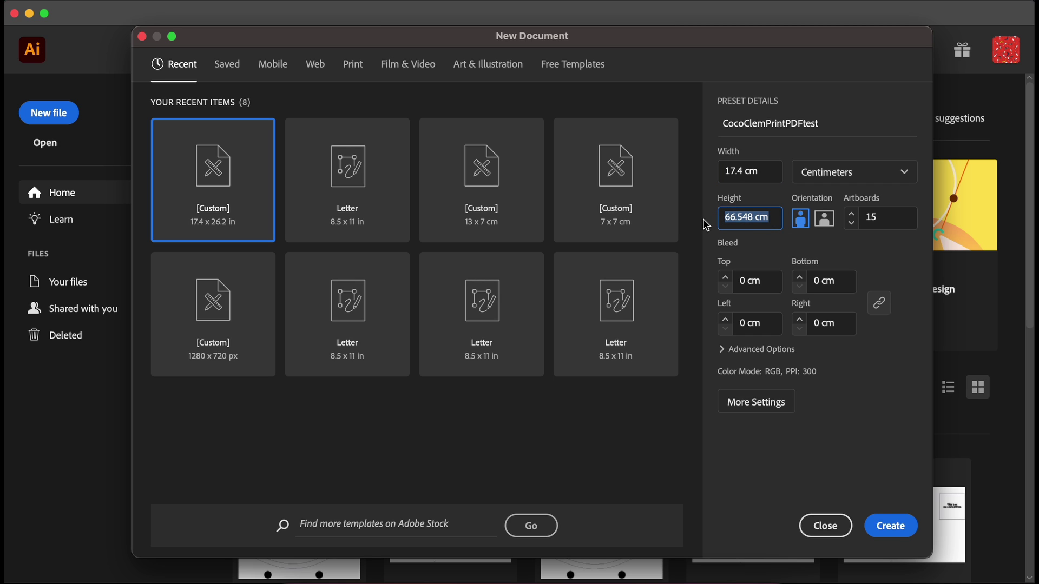
type("26")
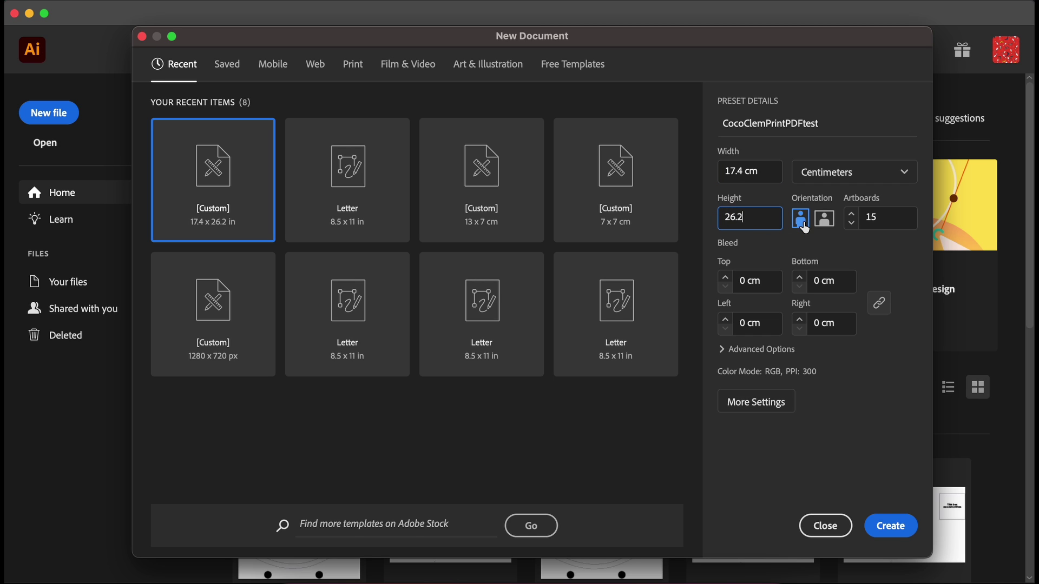
type(".2")
- Create the document with 15 artboards in 5 columns and 0 cm spacing between them
left_click(893, 219)
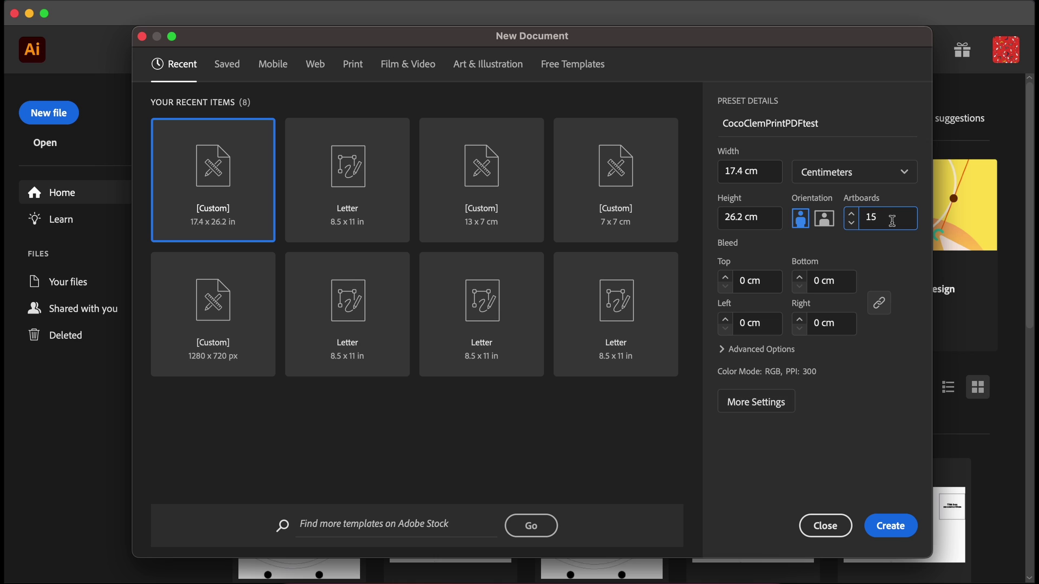
left_click(758, 403)
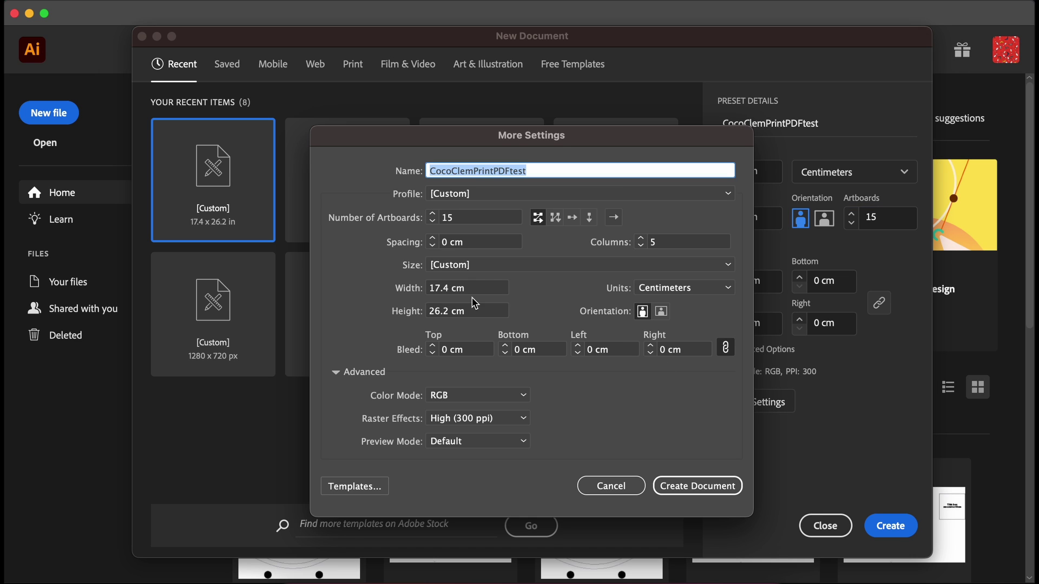
left_click(481, 247)
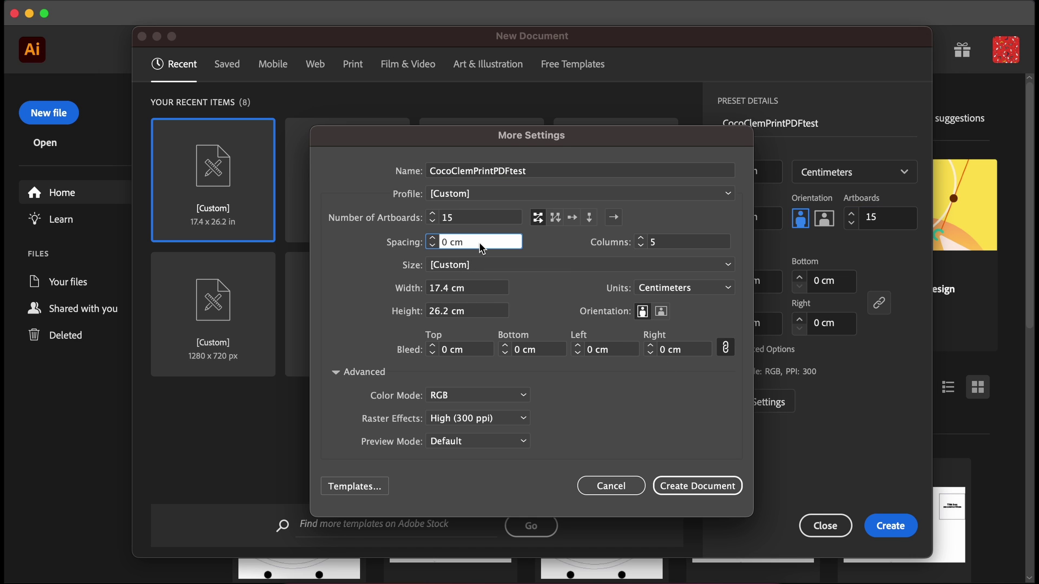
left_click(476, 217)
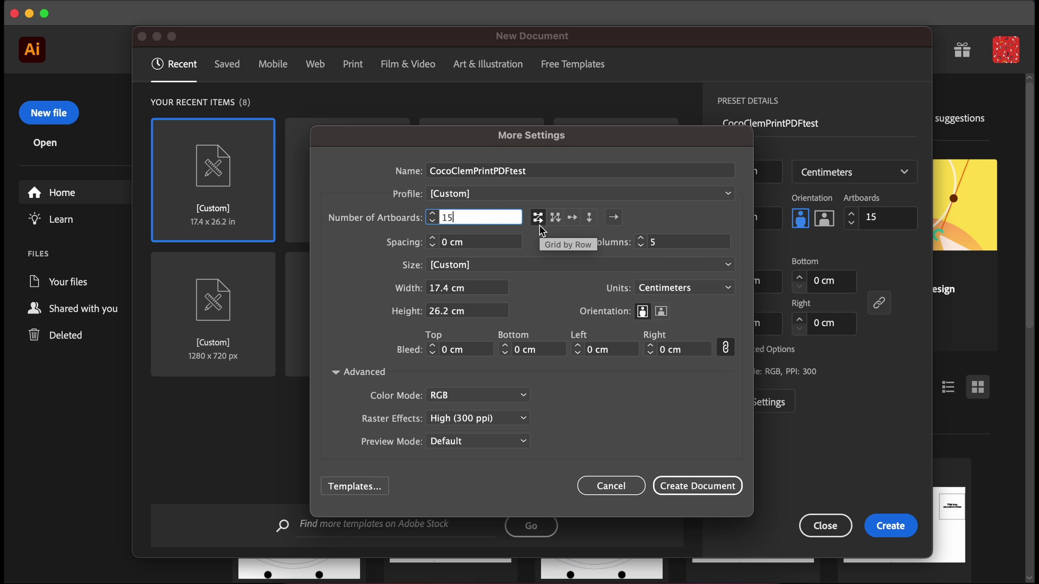
left_click(694, 486)
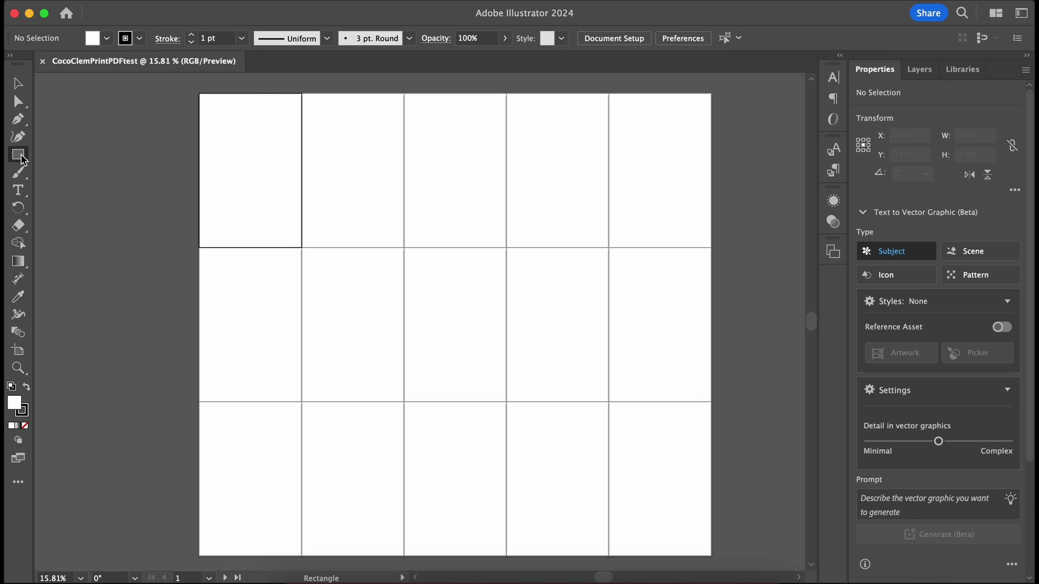
- Draw a black-filled circle about 0.96 cm wide on the shared edge between the first and second artboards
left_click_drag(18, 155, 69, 177)
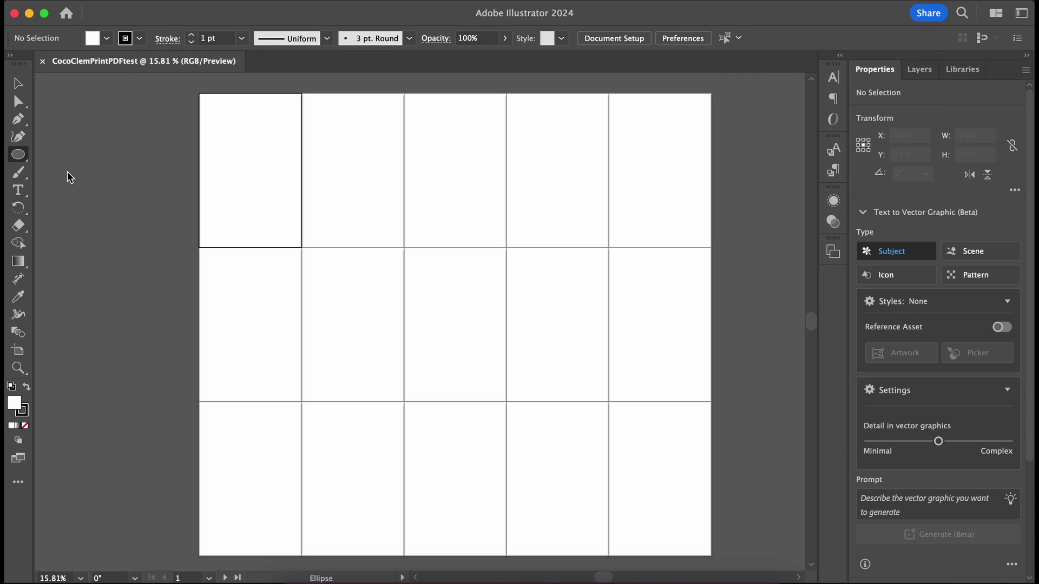
left_click(26, 388)
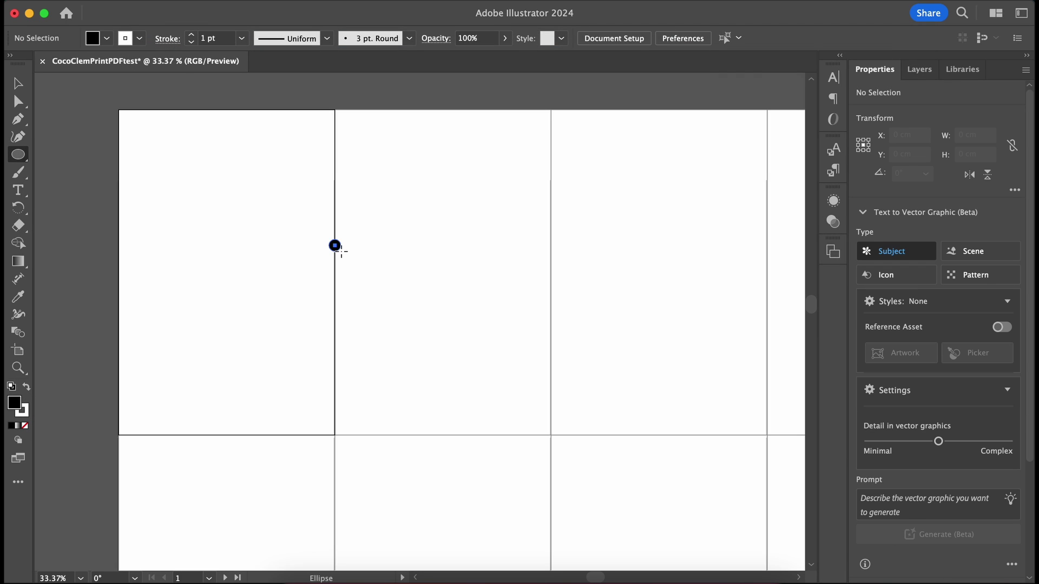
left_click_drag(341, 251, 342, 252)
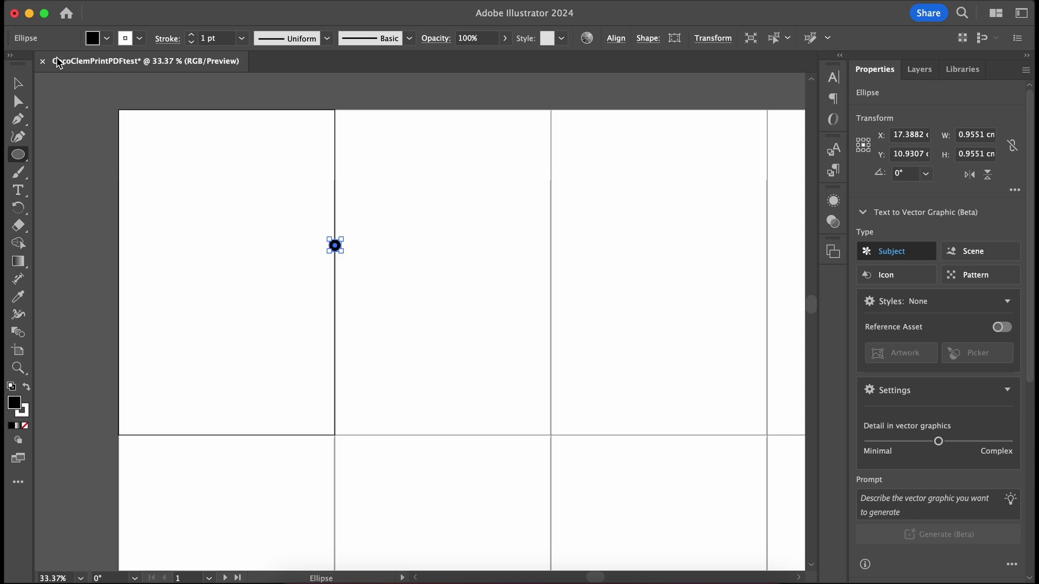
- Add a second black circle of the same size and place it at the middle of the first artboard's lower edge
left_click(268, 233)
key("Return")
key("v")
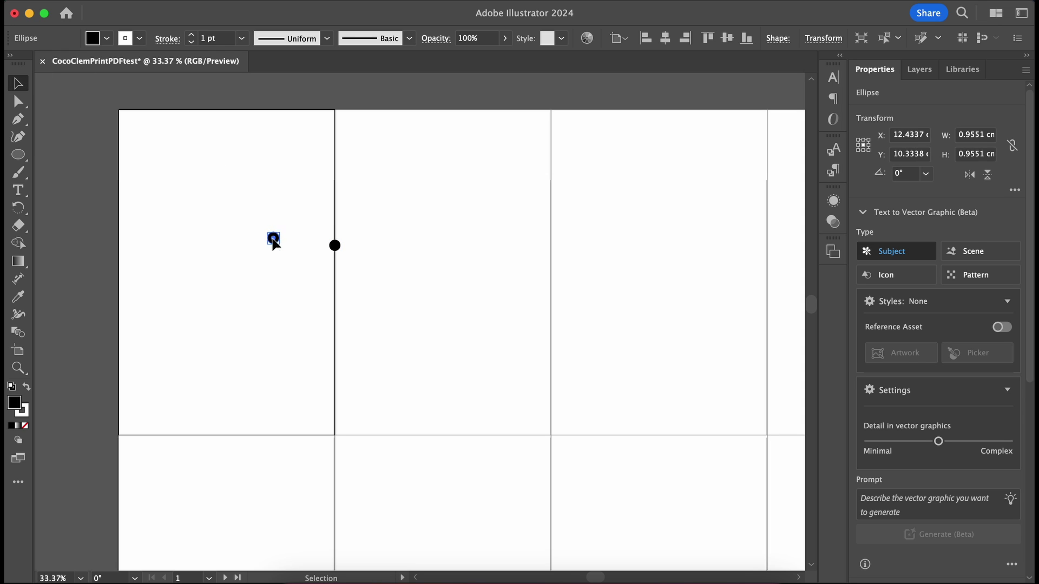
left_click_drag(270, 237, 218, 434)
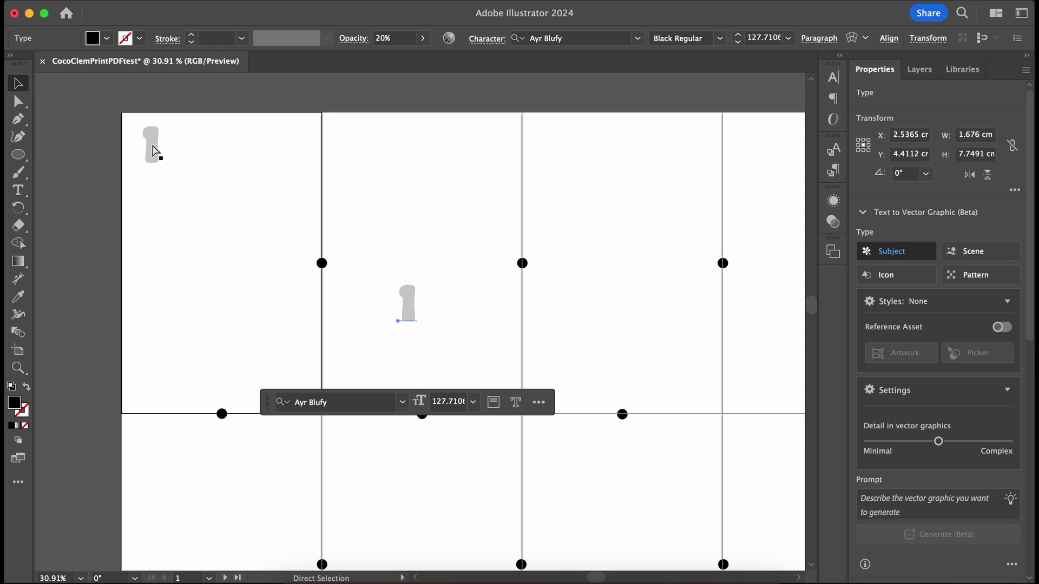
- Place the grey number 2 label on the second artboard and duplicate it toward the third artboard
left_click_drag(410, 297, 353, 144)
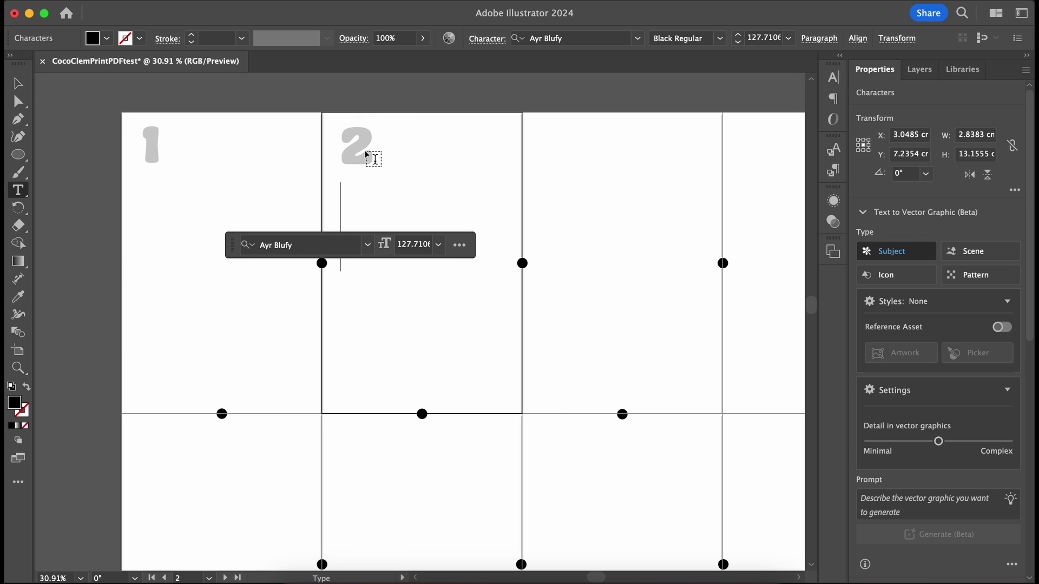
key("Escape")
scroll(308, 316, "right", 3)
left_click_drag(262, 186, 406, 297)
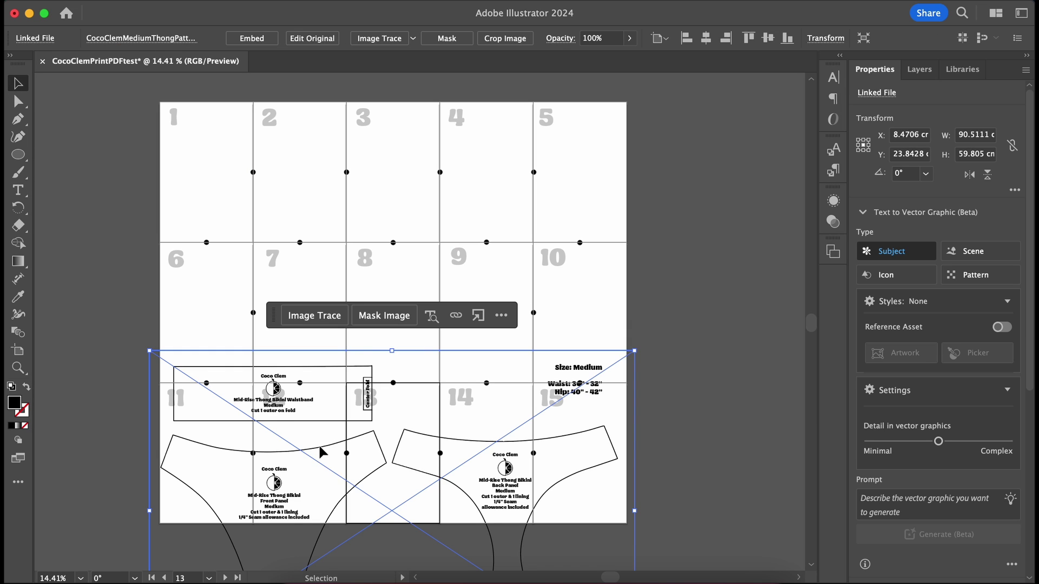
- Position the linked Medium thong pattern over the upper rows of the numbered artboard grid
left_click_drag(321, 449, 323, 198)
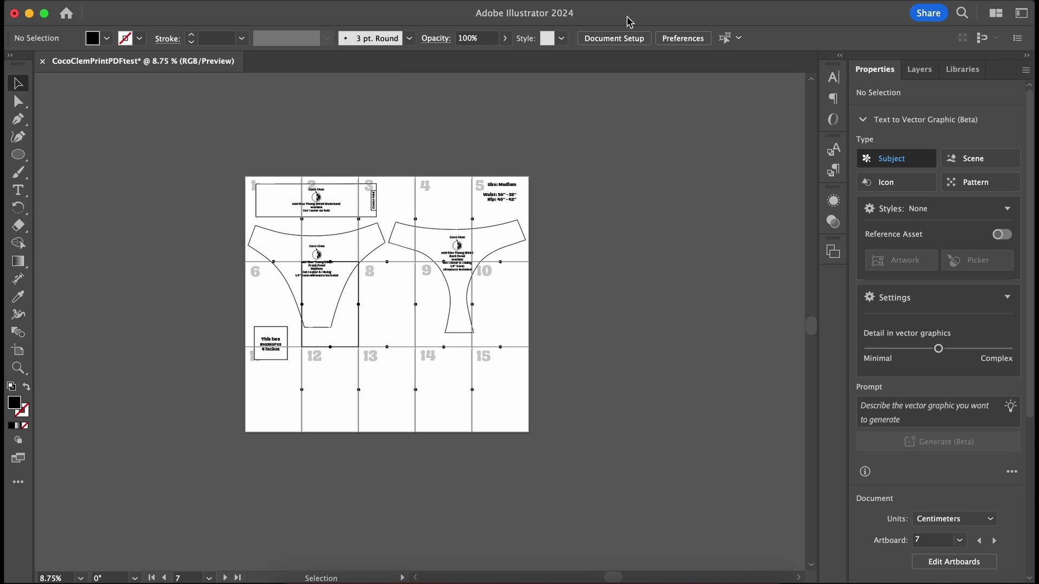
- Edit the document's artboards and delete the unused artboards 15, 14, 13 and 12
left_click(619, 40)
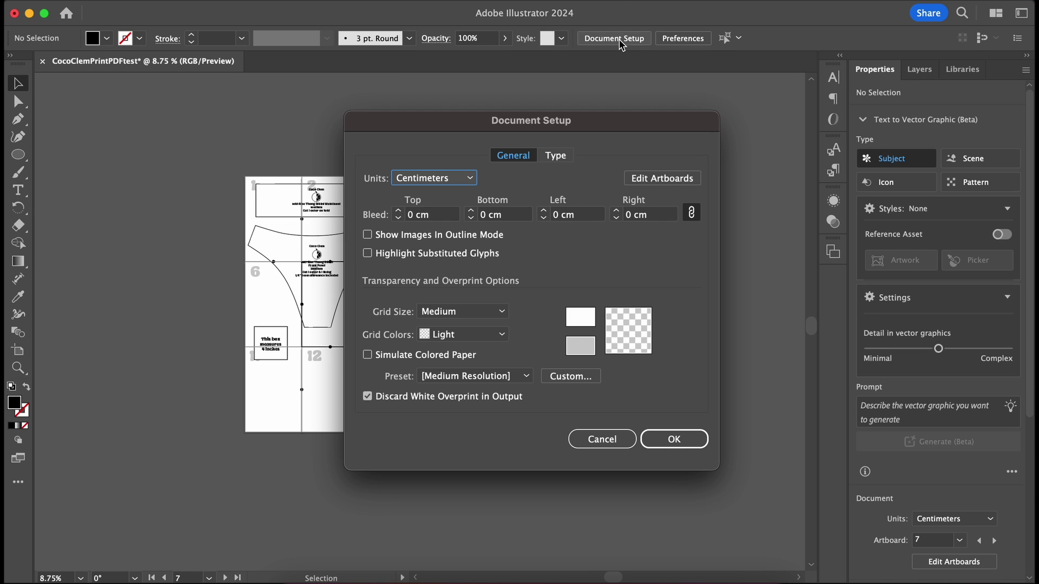
left_click(669, 180)
left_click(498, 417)
key("Delete")
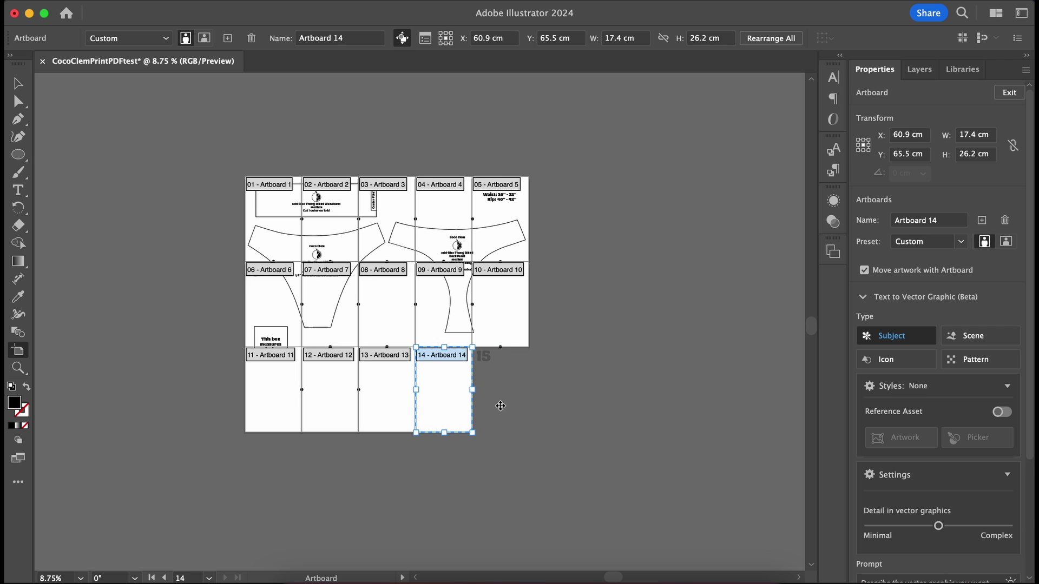
key("Delete")
- Leave isolation mode and delete the leftover number 12 label outside the remaining artboards
key("Delete")
key("Delete")
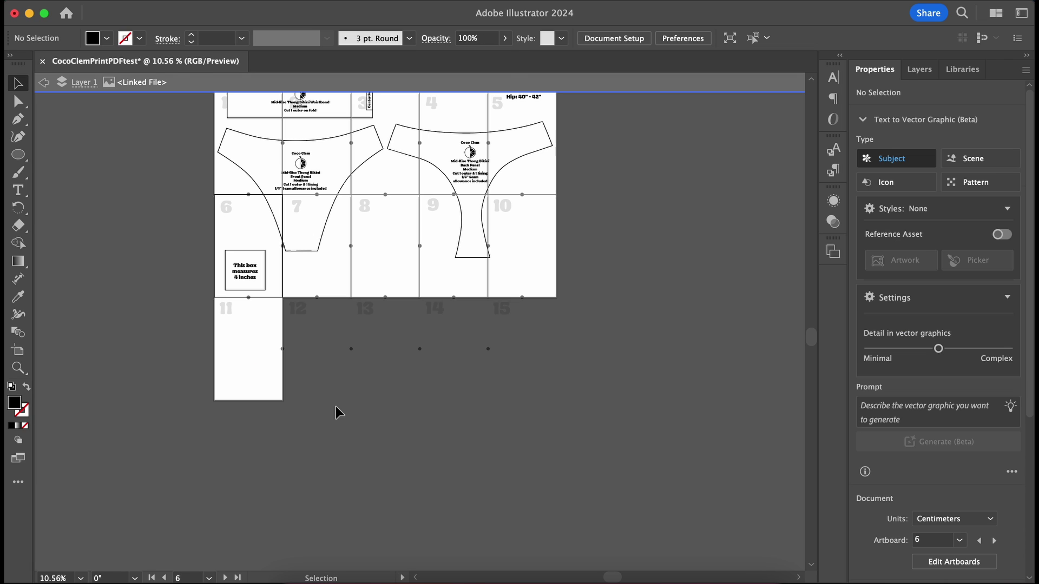
double_click(331, 401)
left_click(306, 314)
key("Delete")
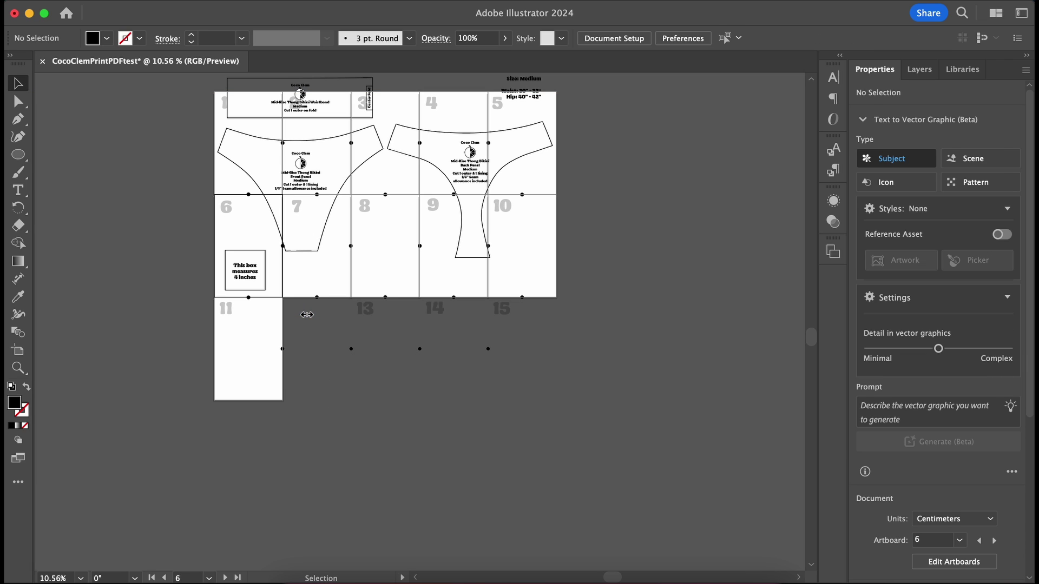
- Save a copy of the tiled document to the Desktop as CocoClemPrintPDFtest.ai in Adobe Illustrator format
key("super+alt+s")
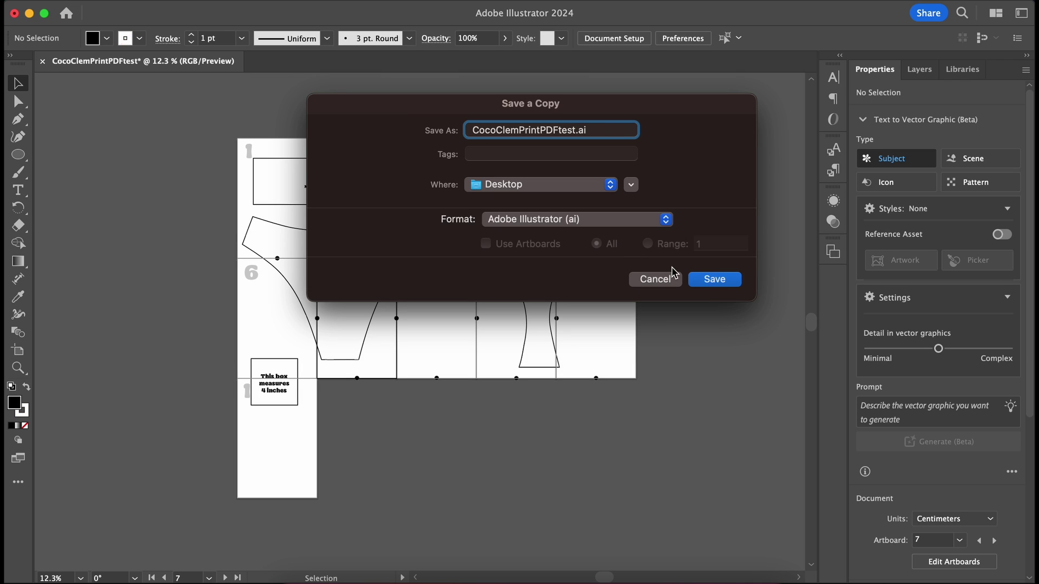
left_click(703, 279)
left_click(672, 498)
- Start saving another copy of the tiled print document
left_click(103, 1)
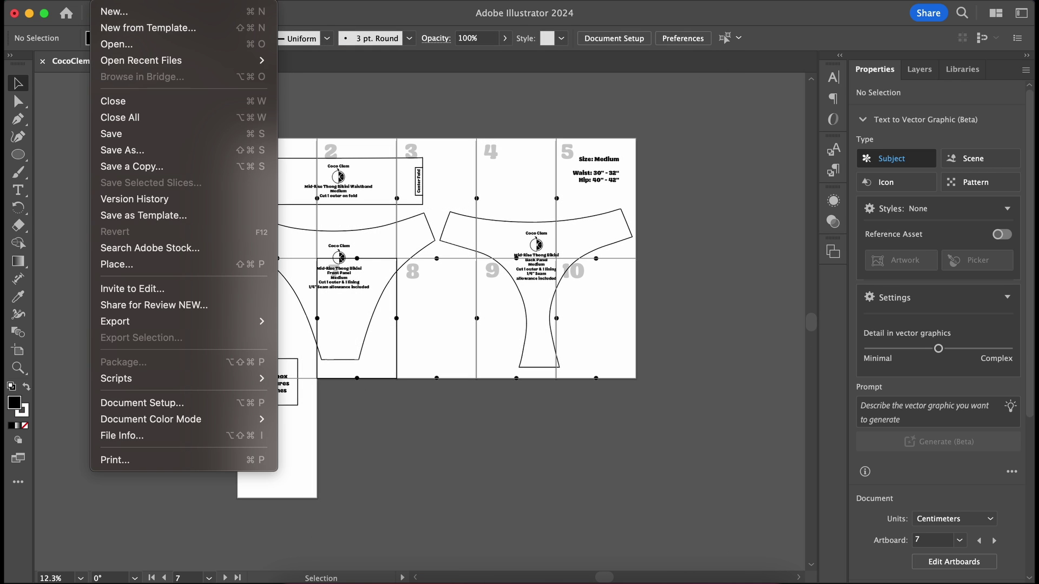
left_click(124, 166)
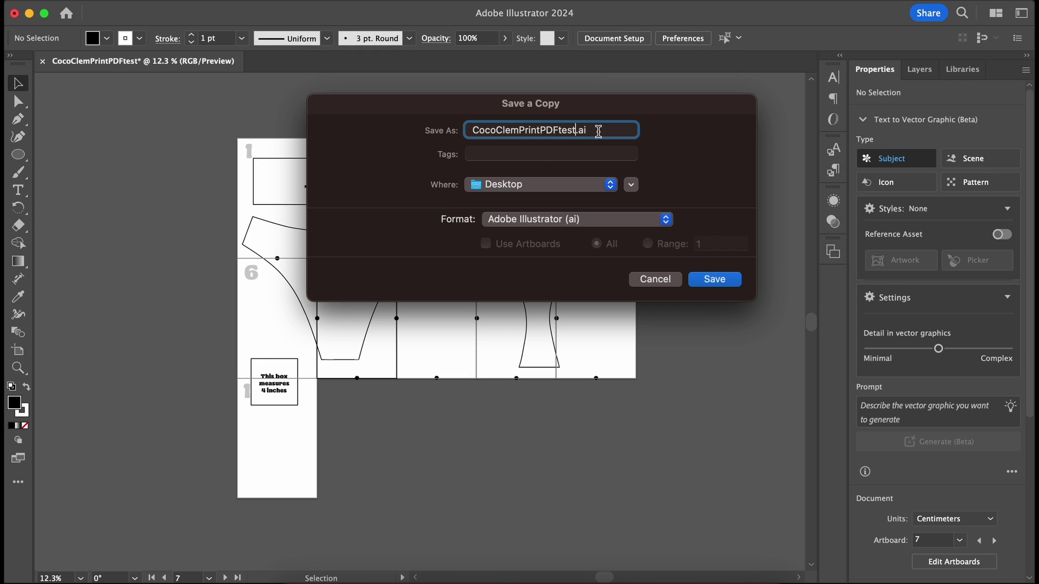